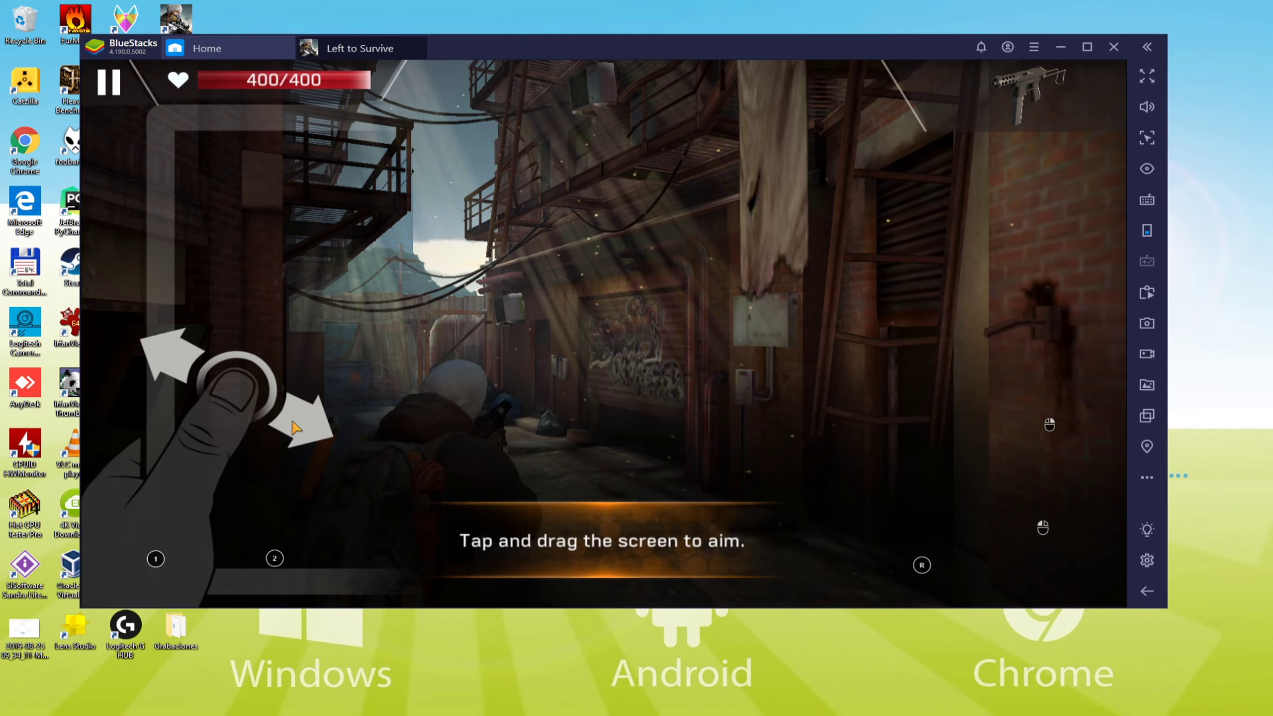
Step: Follow the Left to Survive tutorial prompts in the alley to aim at the zombie and fire
mouse_move(297, 421)
left_mouse_down()
mouse_move(318, 440)
mouse_move(247, 370)
mouse_move(565, 489)
mouse_move(244, 406)
mouse_move(356, 395)
mouse_move(247, 395)
mouse_move(292, 440)
left_mouse_up()
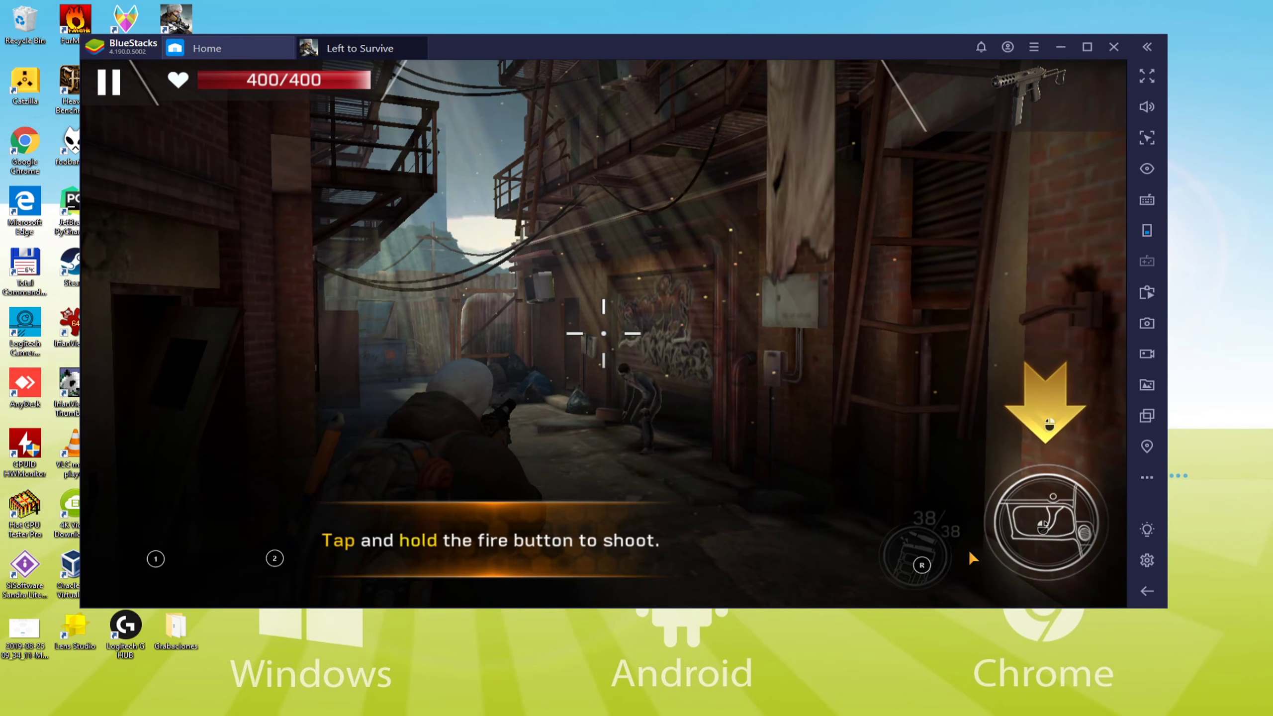
left_click(595, 432)
left_click_drag(595, 432, 690, 464)
left_click(1050, 512)
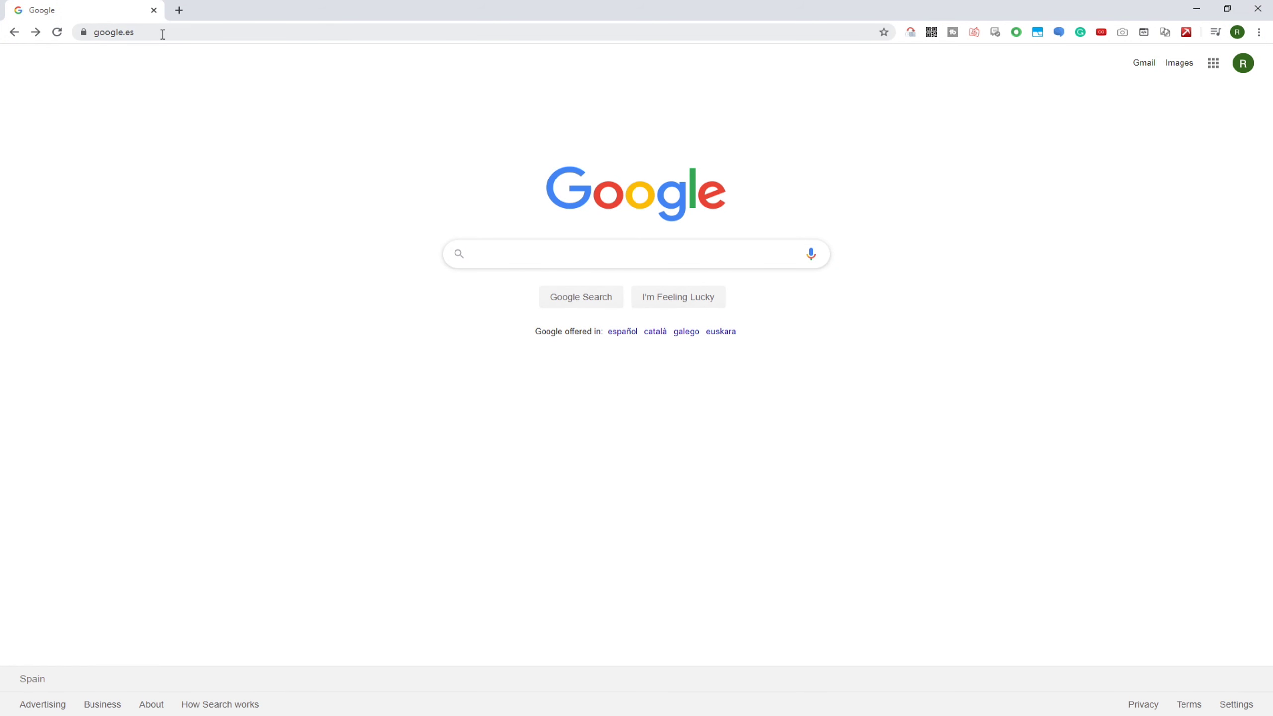
left_click(162, 32)
type("https://bstk.me/szP3CV5qE")
left_click(131, 170)
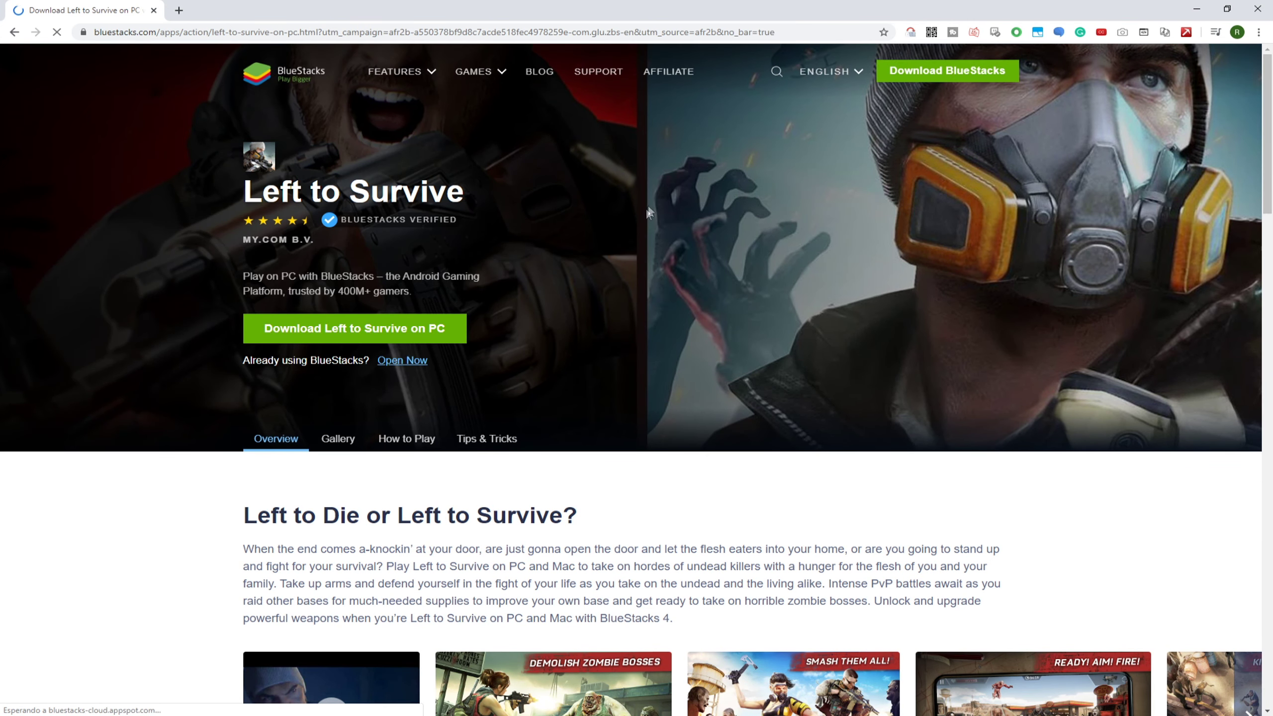
Step: Look through the Left to Survive page's overview, how-to-play steps, tips and related games, and return to its beginning
scroll(627, 213, "down", 6)
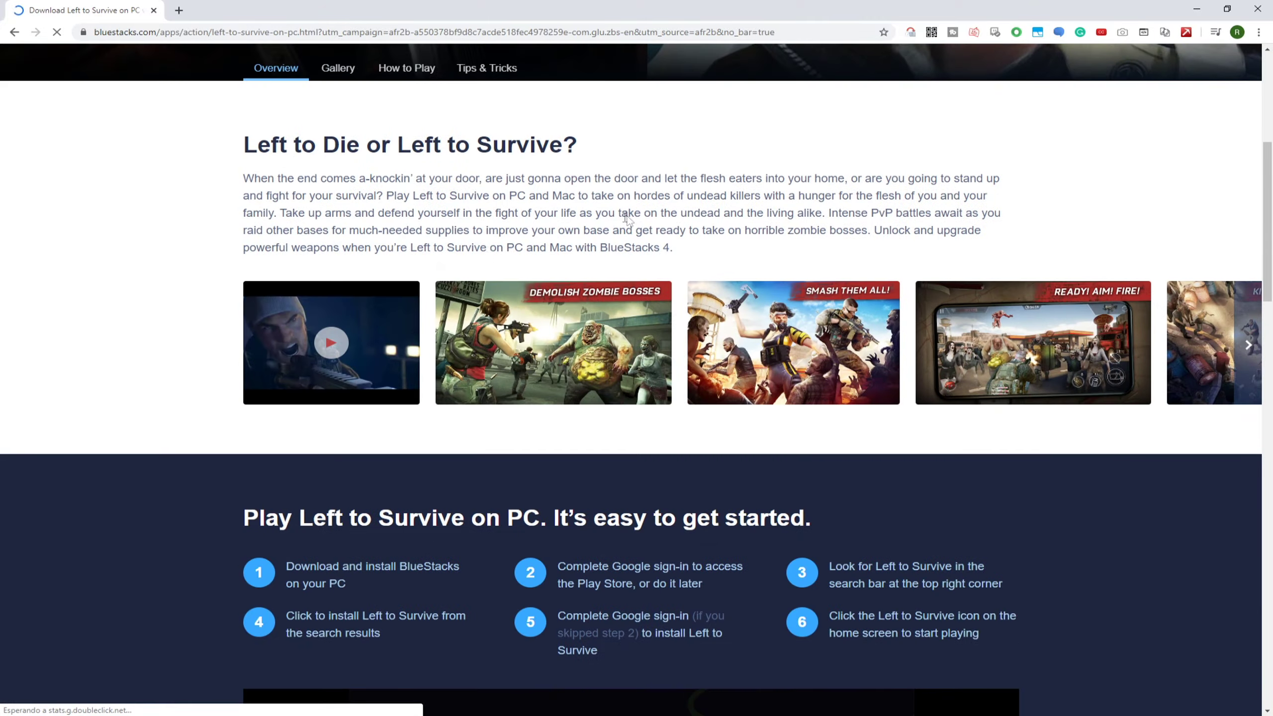
scroll(292, 264, "down", 7)
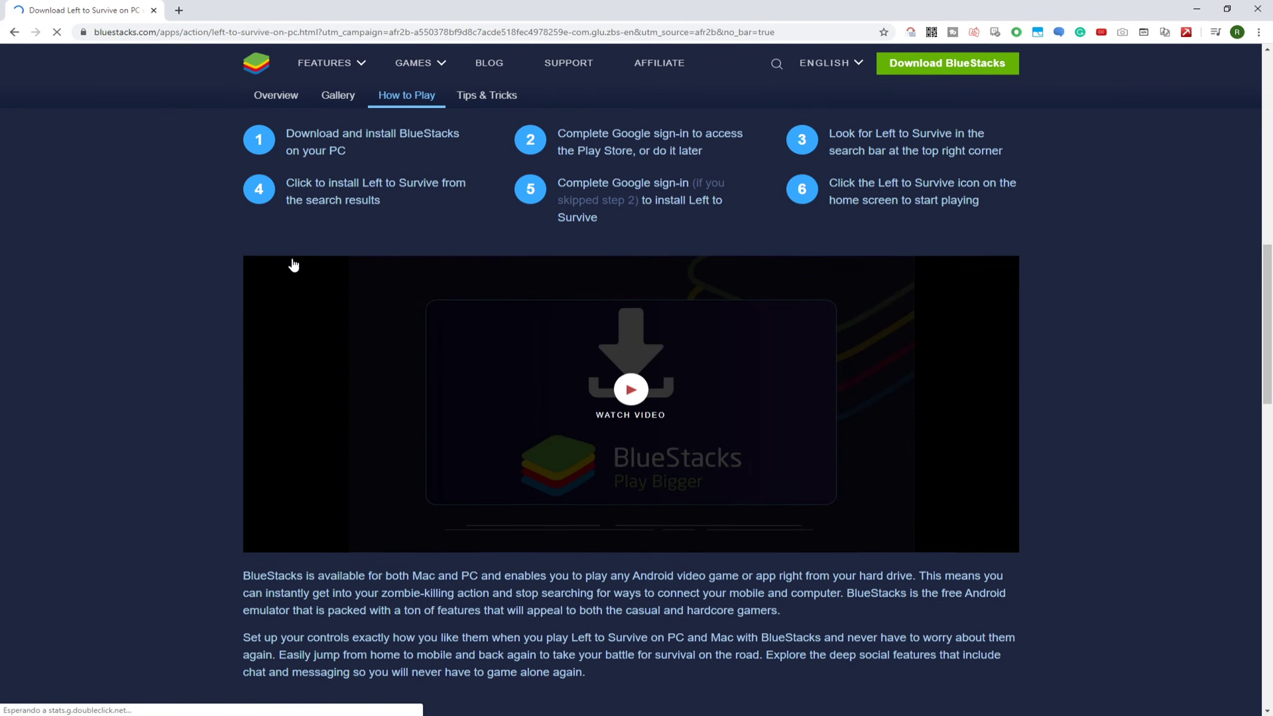
scroll(293, 264, "down", 10)
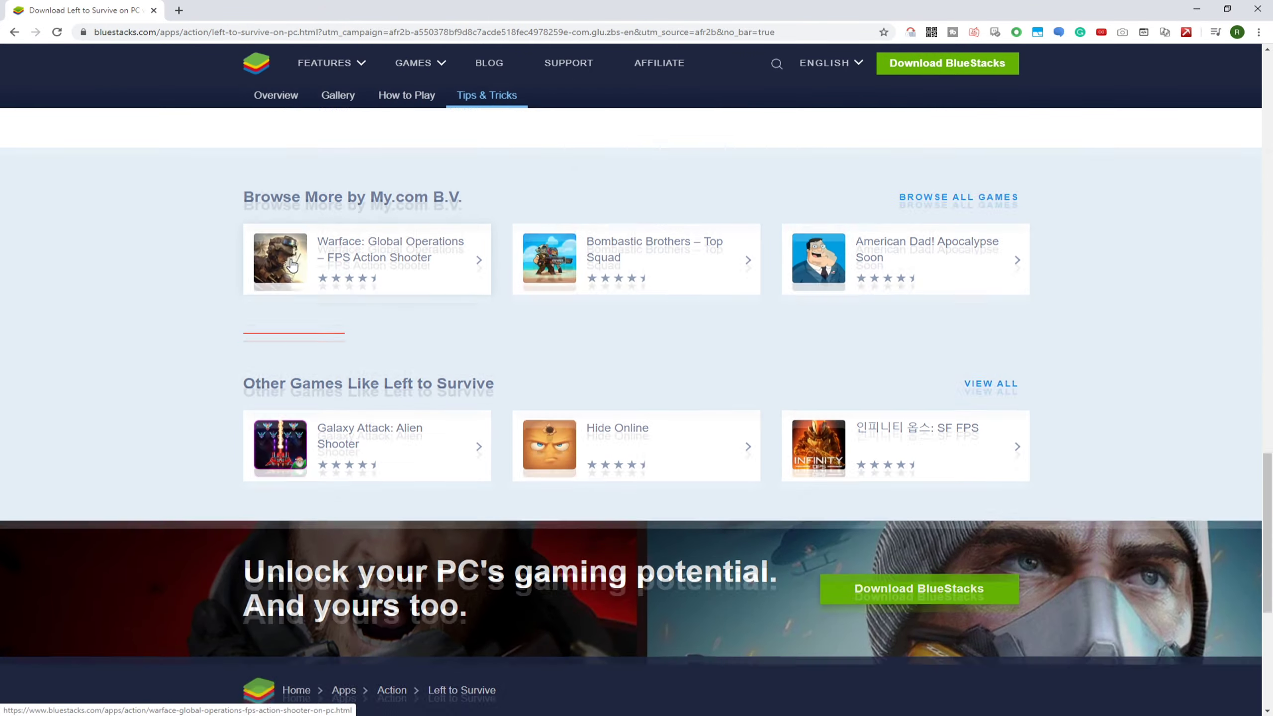
scroll(291, 264, "down", 4)
scroll(293, 264, "up", 7)
scroll(292, 264, "up", 5)
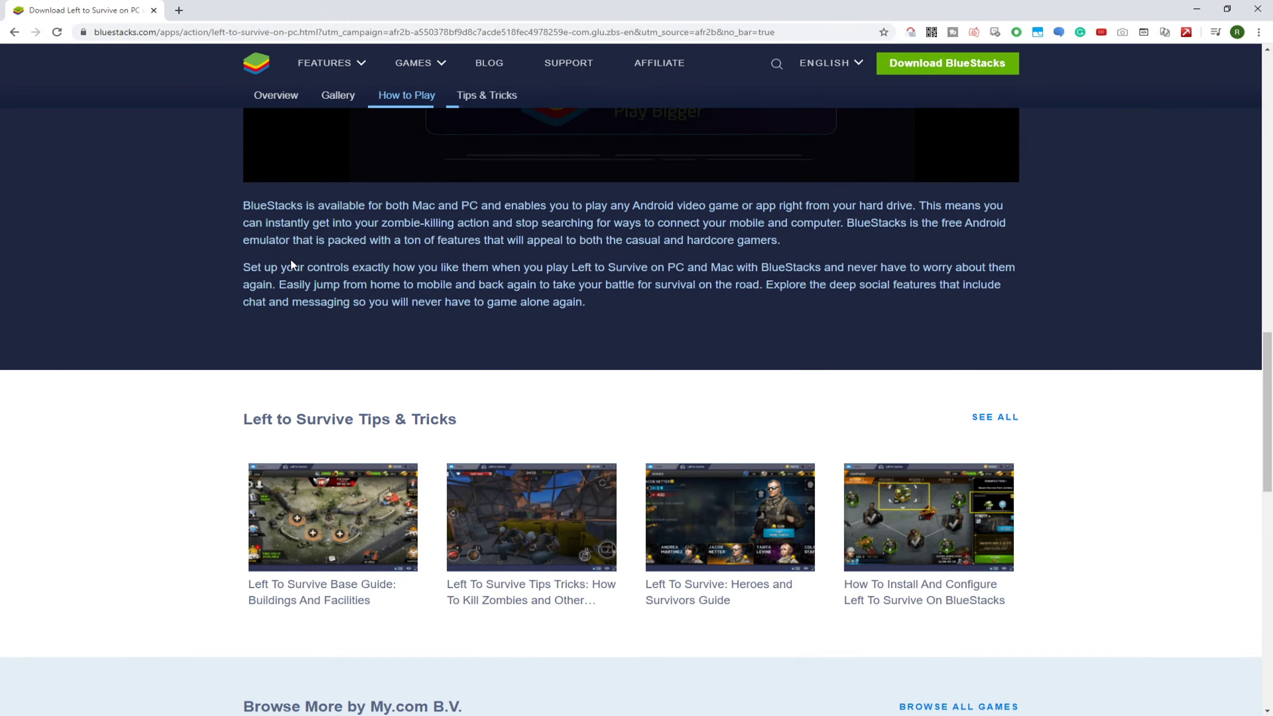
scroll(293, 264, "up", 5)
scroll(292, 262, "up", 10)
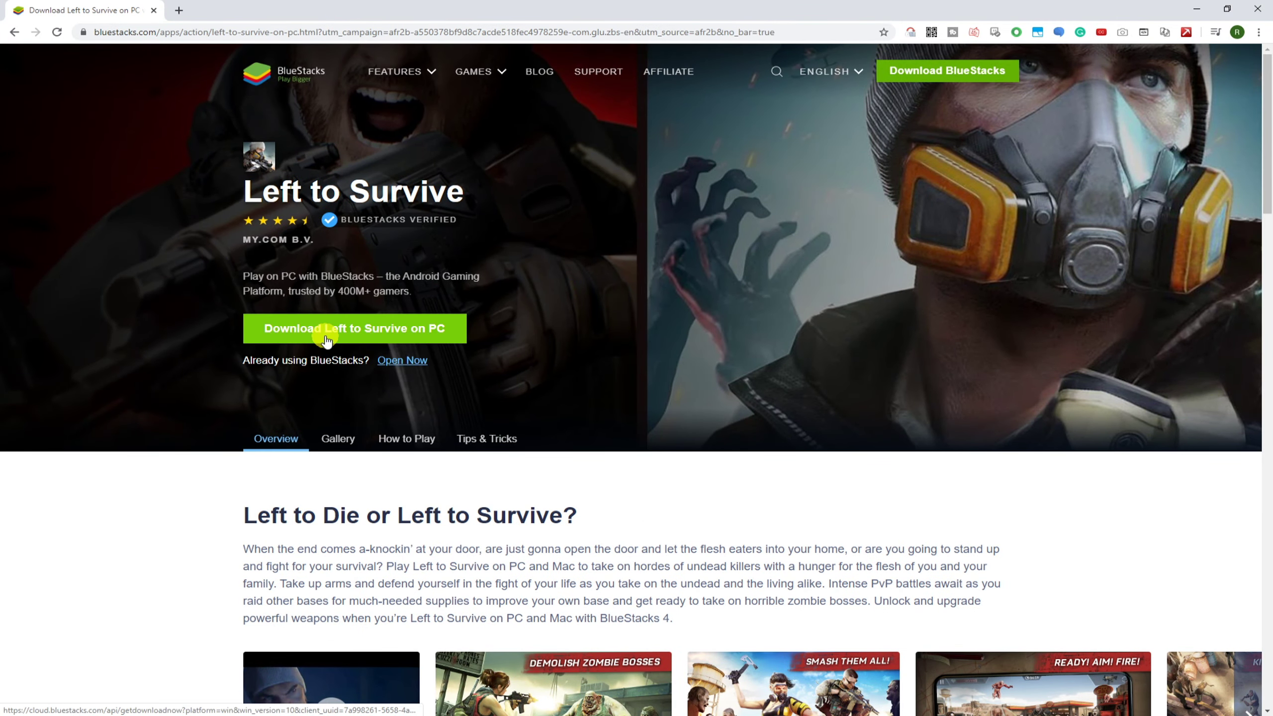
Step: Download the Left to Survive installer for PC and launch it, minimizing the browser
left_click(325, 337)
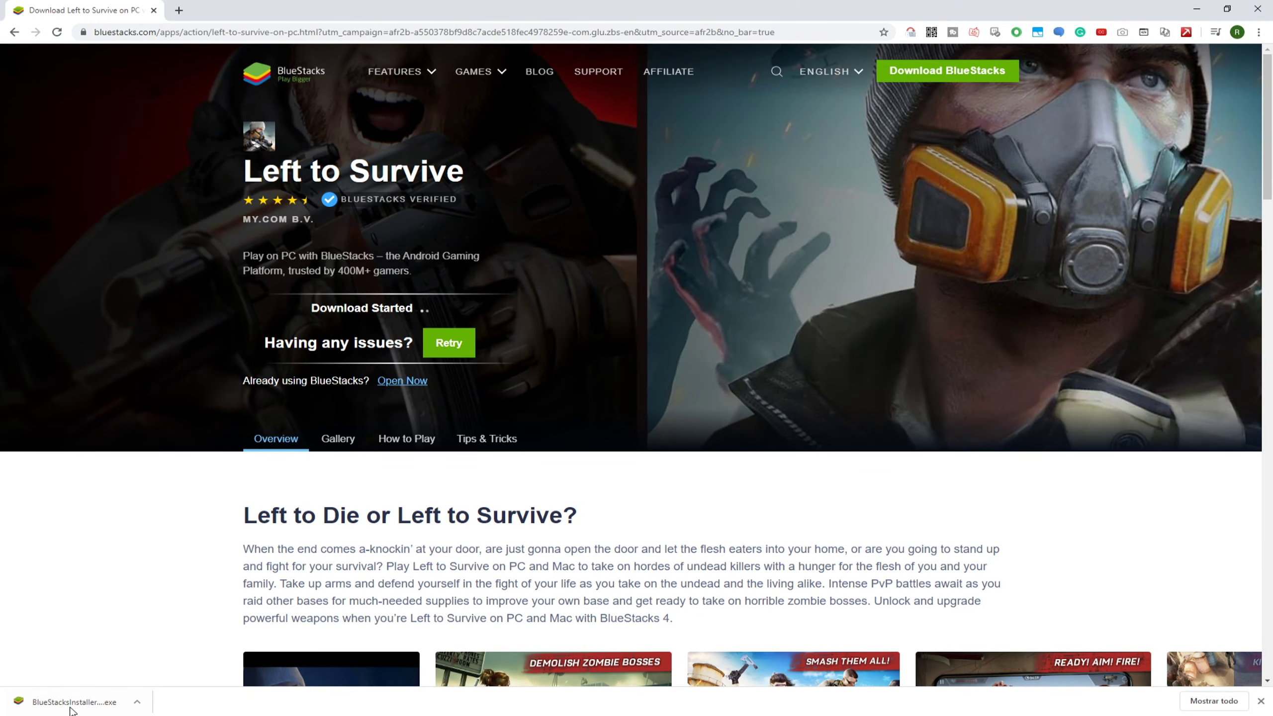
left_click(71, 703)
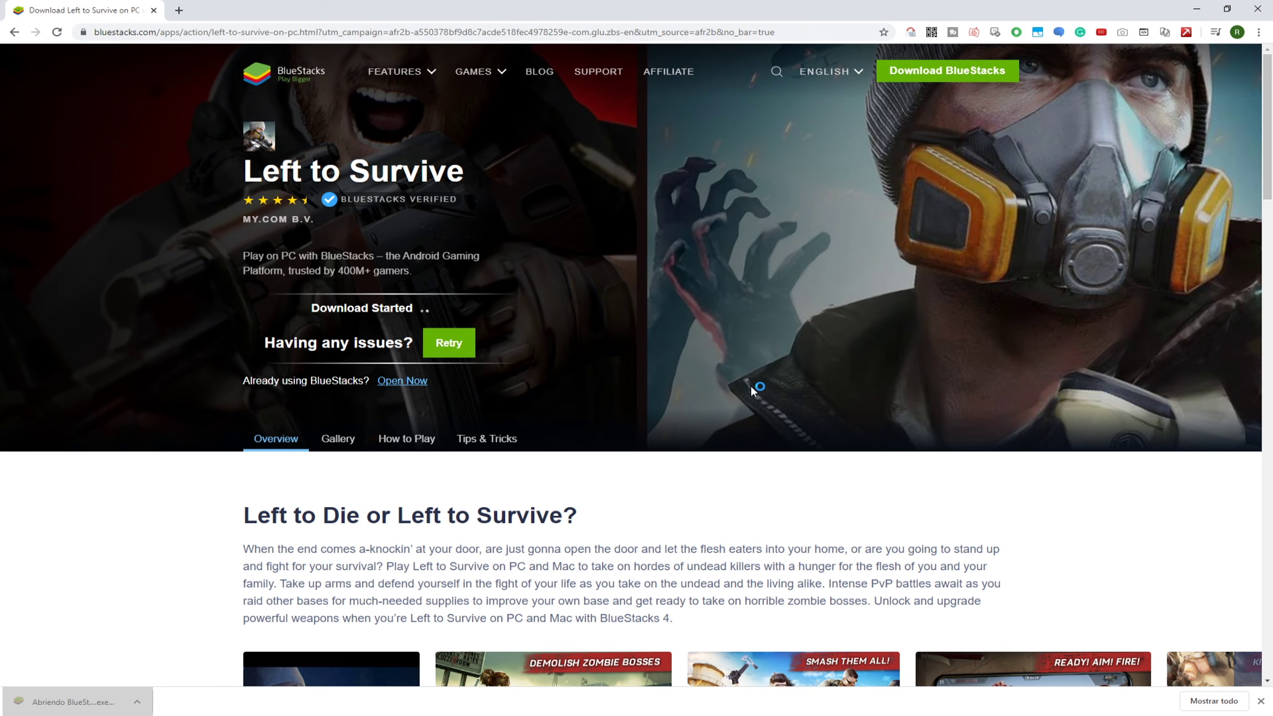
left_click(1198, 10)
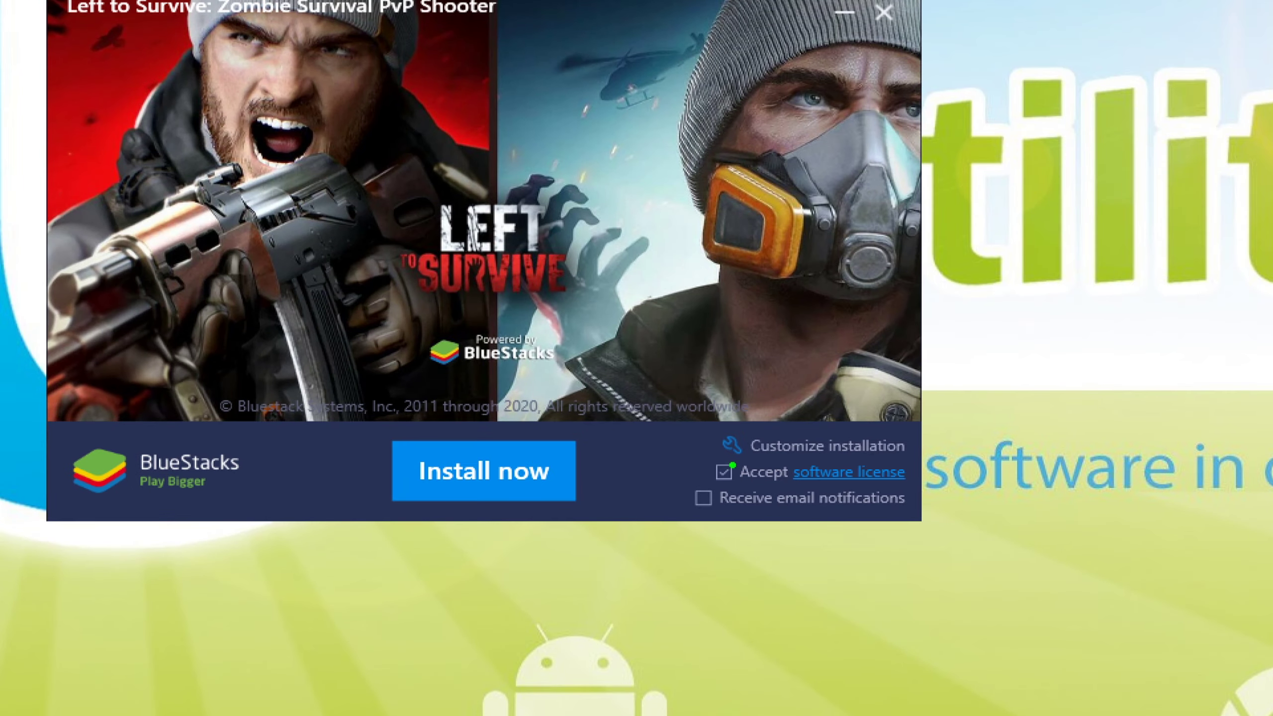
Step: Check the BlueStacks data path in the custom installation options, go back and start the installation
left_click_drag(757, 463, 854, 462)
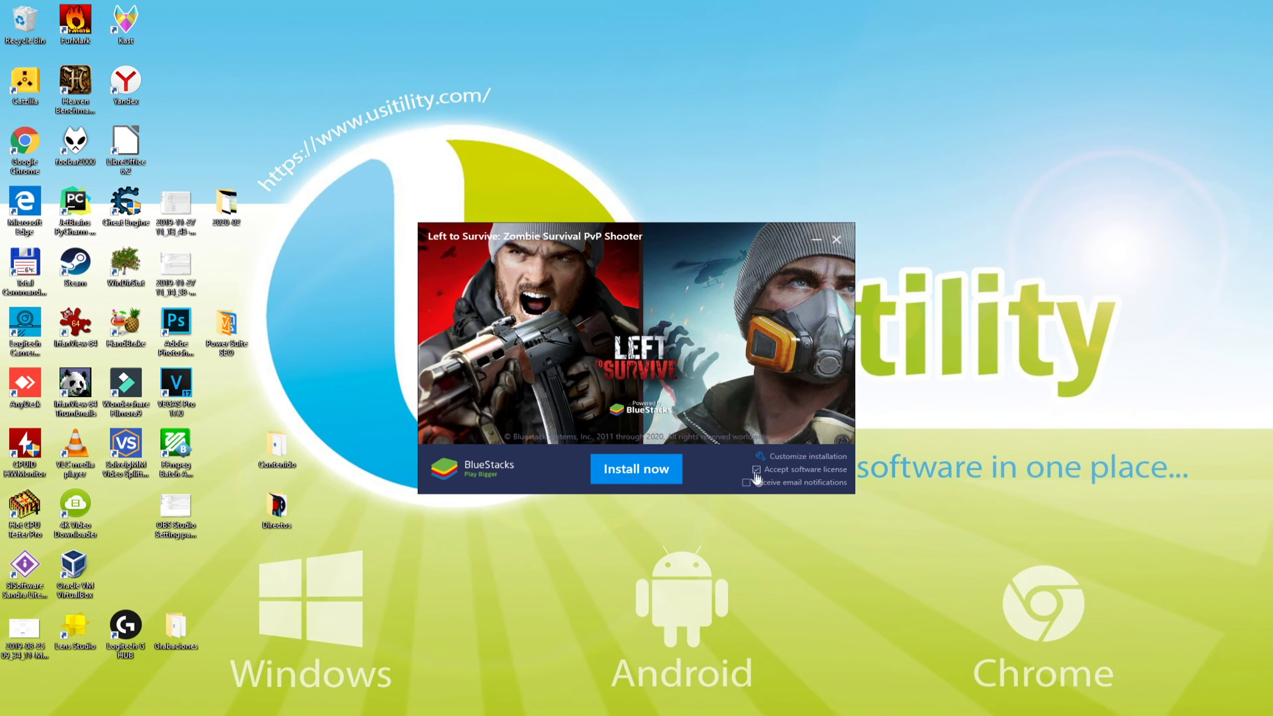
left_click(752, 451)
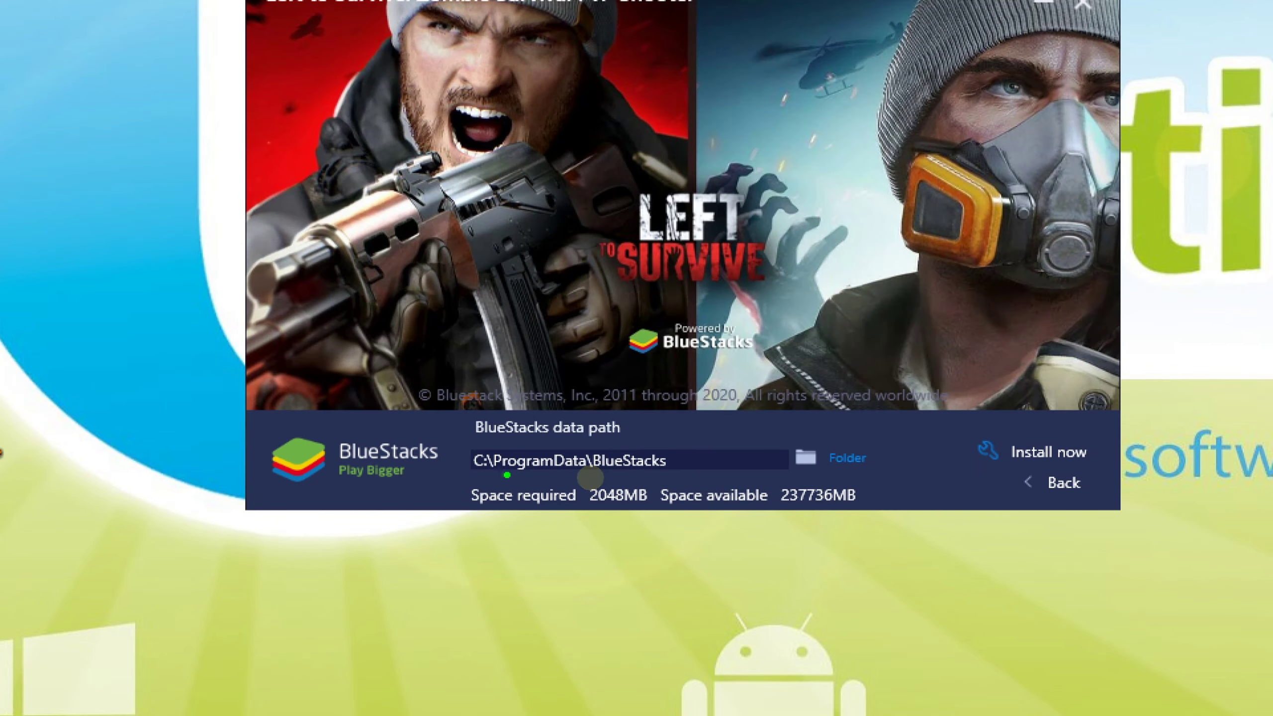
left_click_drag(527, 475, 668, 477)
left_click_drag(745, 476, 753, 472)
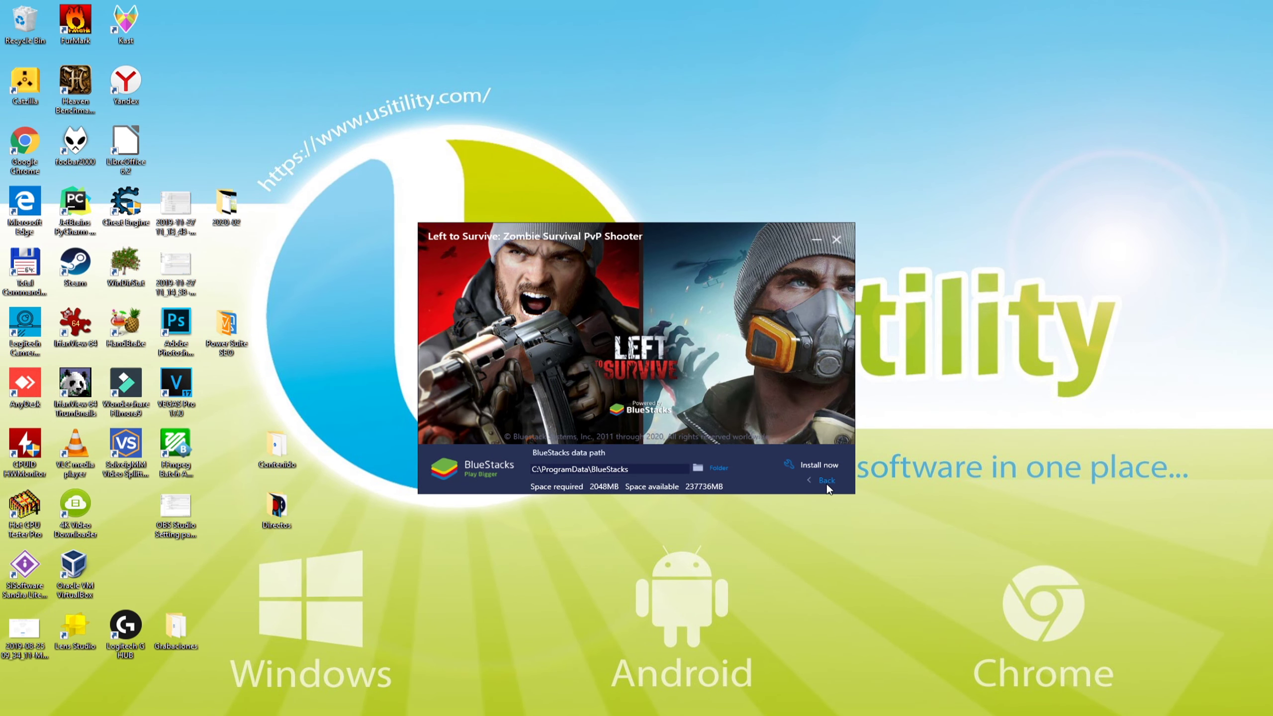
left_click(827, 484)
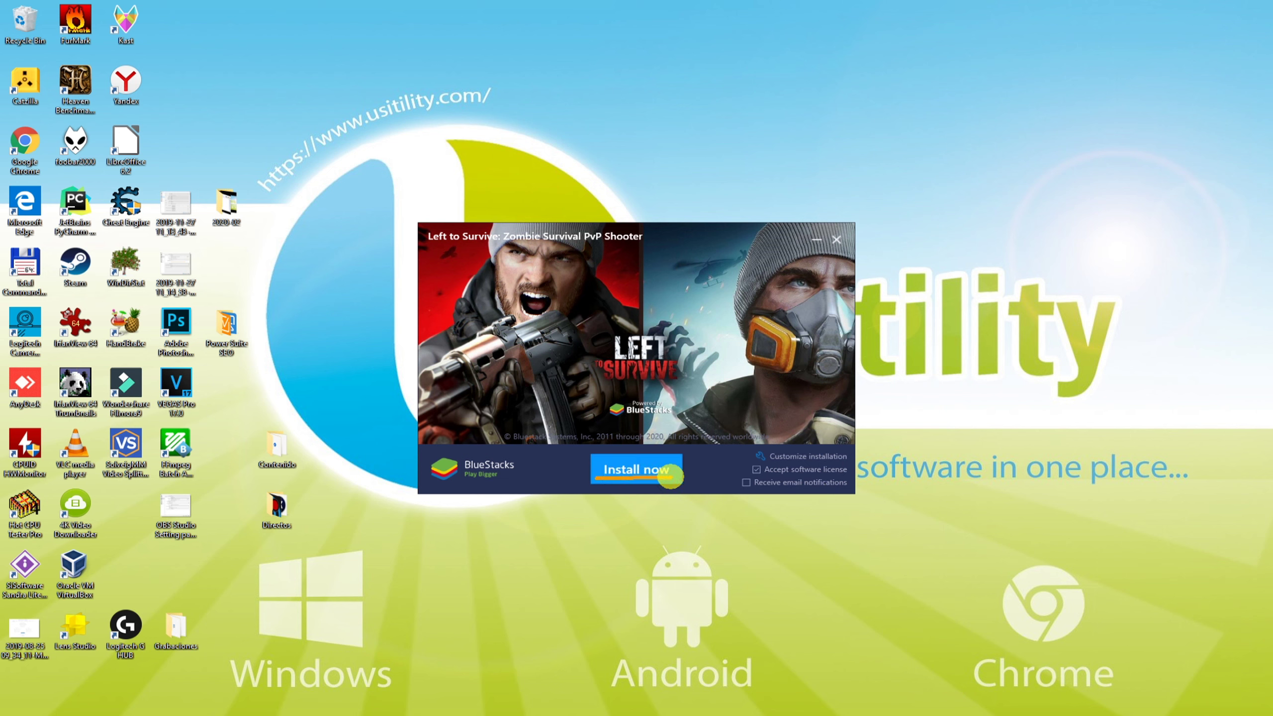
left_click(632, 474)
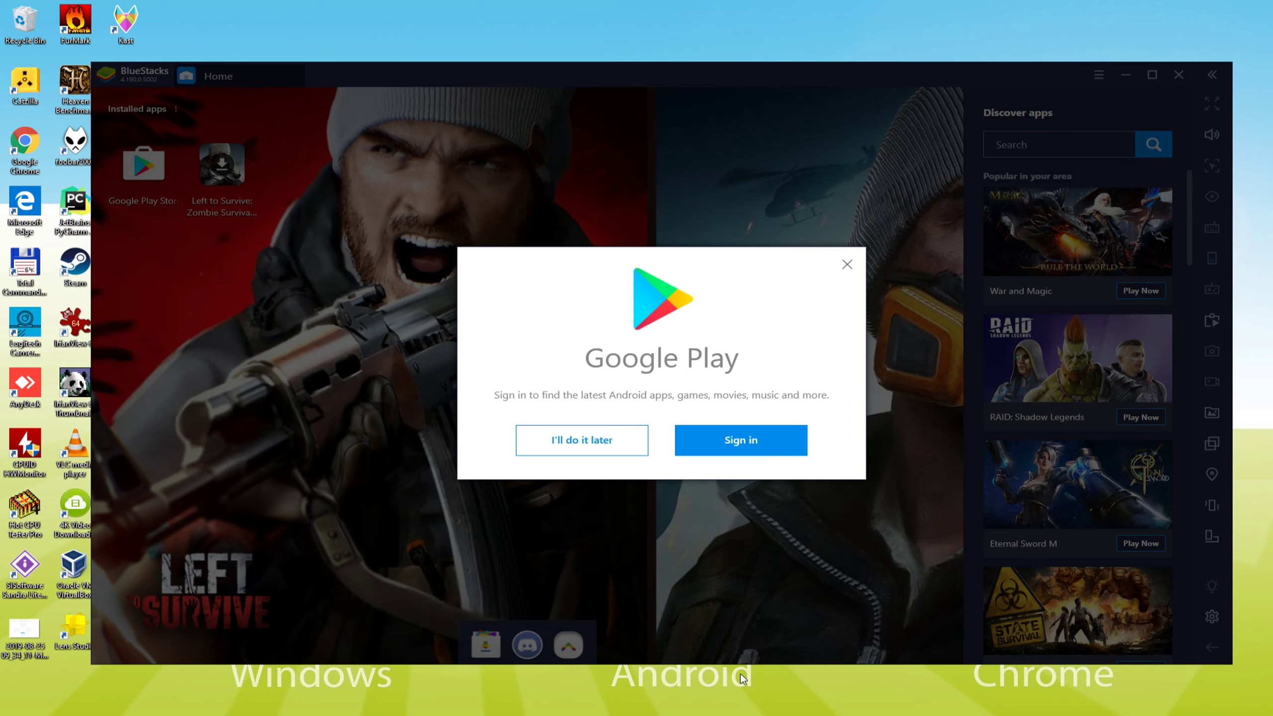
Step: Sign in to Google Play with the Google Account e-mail and agree to the Terms of Service
left_click(744, 456)
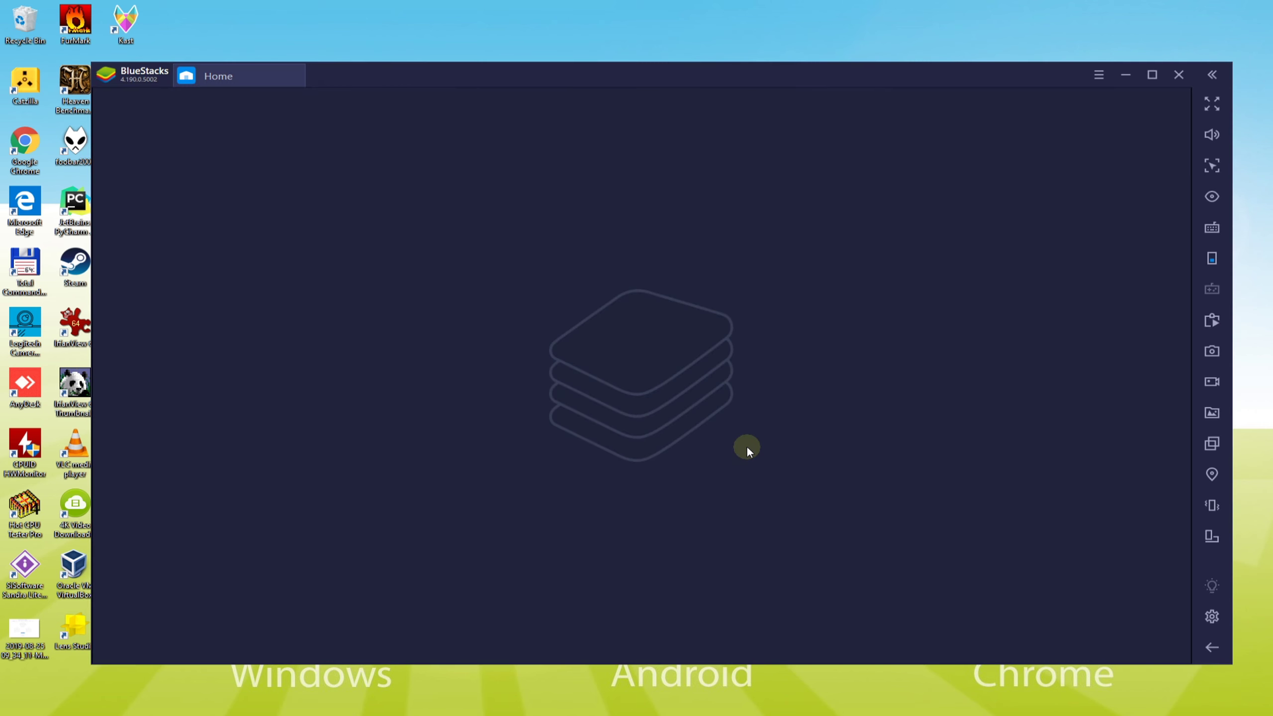
left_click(661, 473)
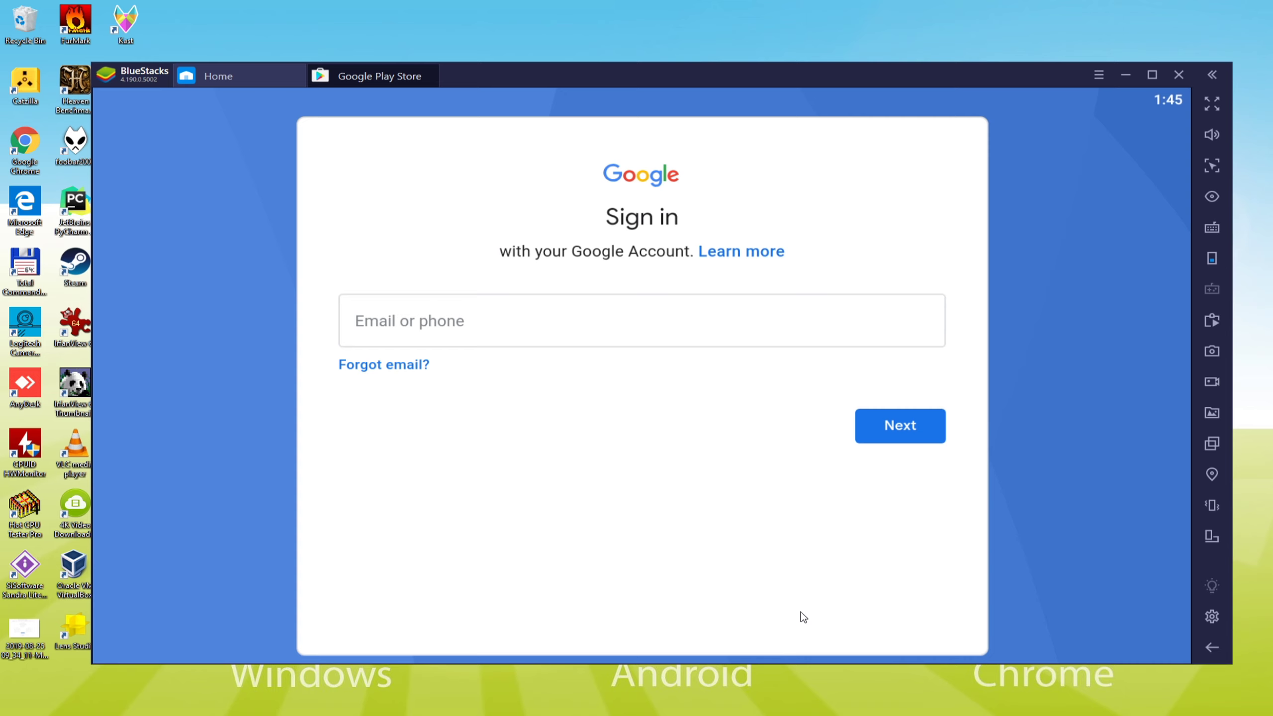
left_click(546, 329)
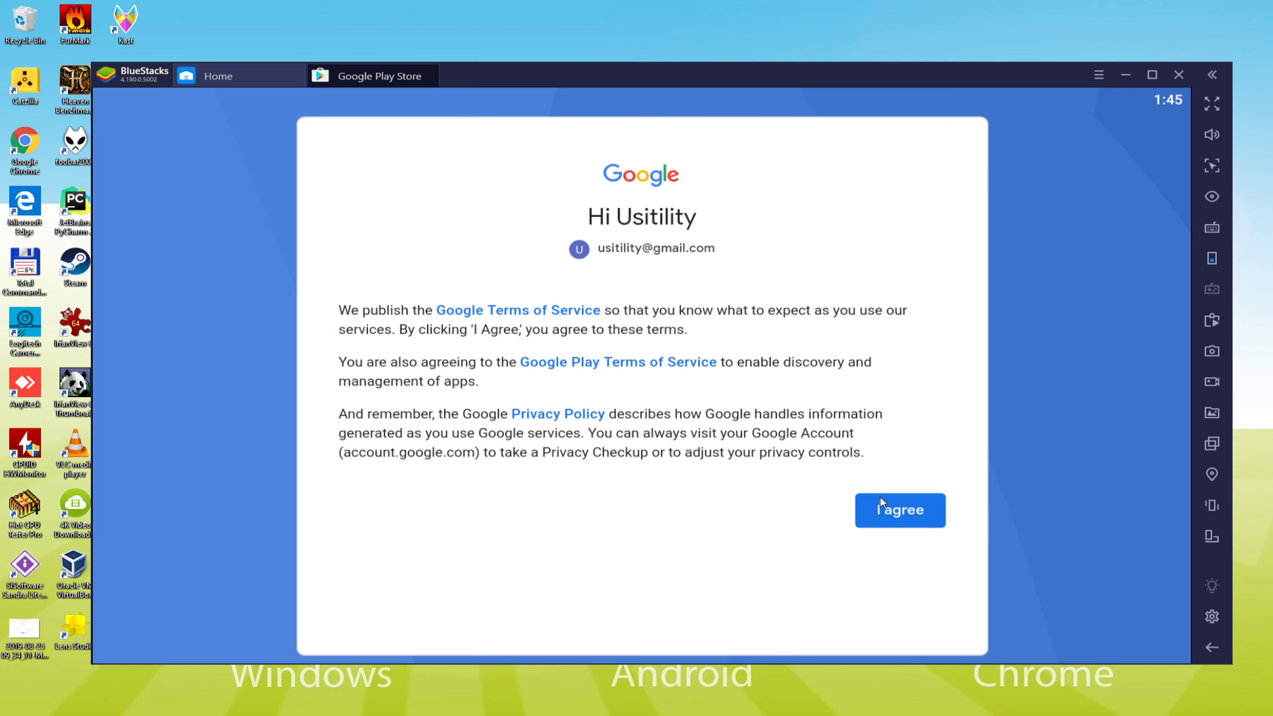
left_click(900, 505)
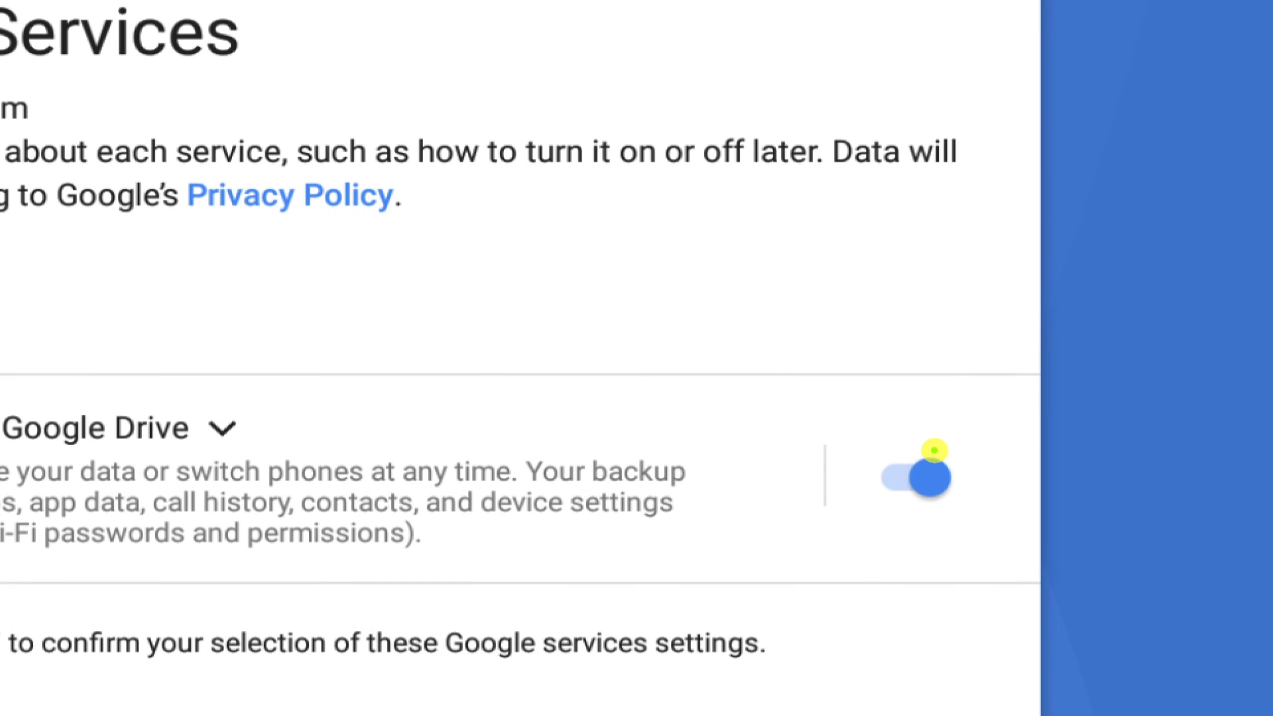
Step: Toggle the Google Drive backup option, accept the Google services settings and leave the Play Store
mouse_move(934, 449)
left_mouse_down()
mouse_move(858, 460)
mouse_move(992, 446)
mouse_move(952, 437)
left_mouse_up()
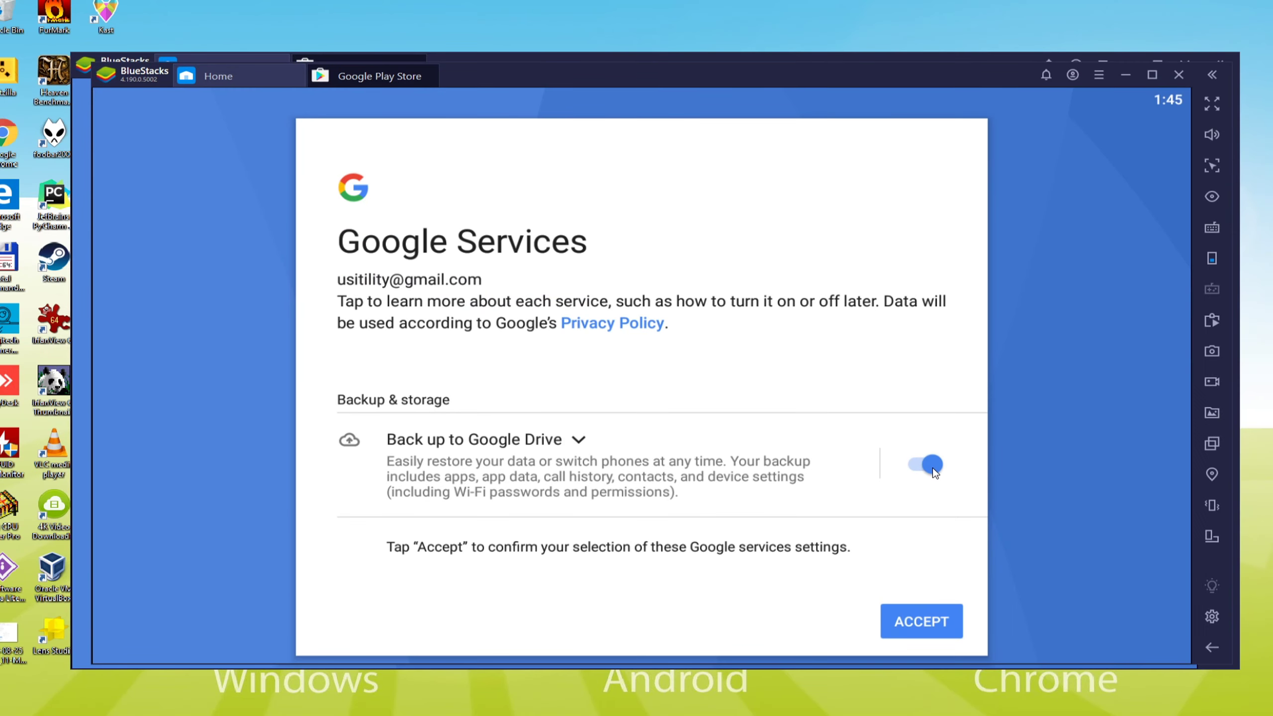
left_click(929, 477)
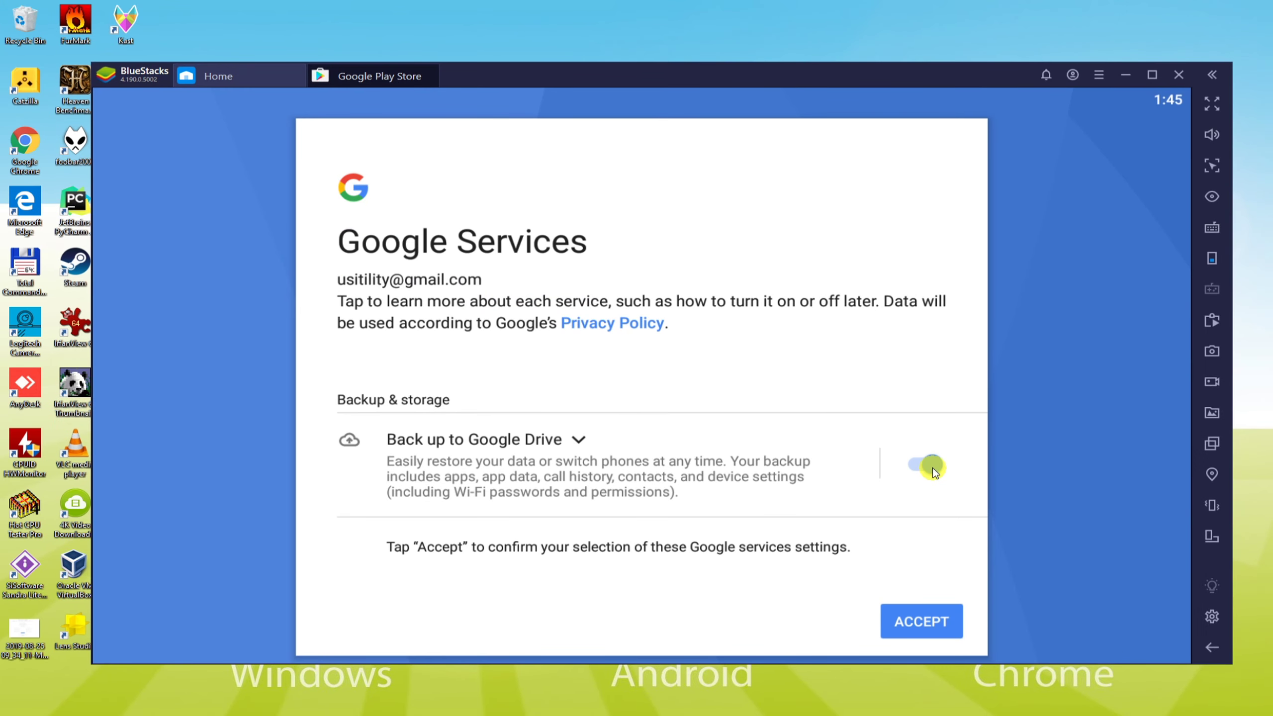
left_click(922, 622)
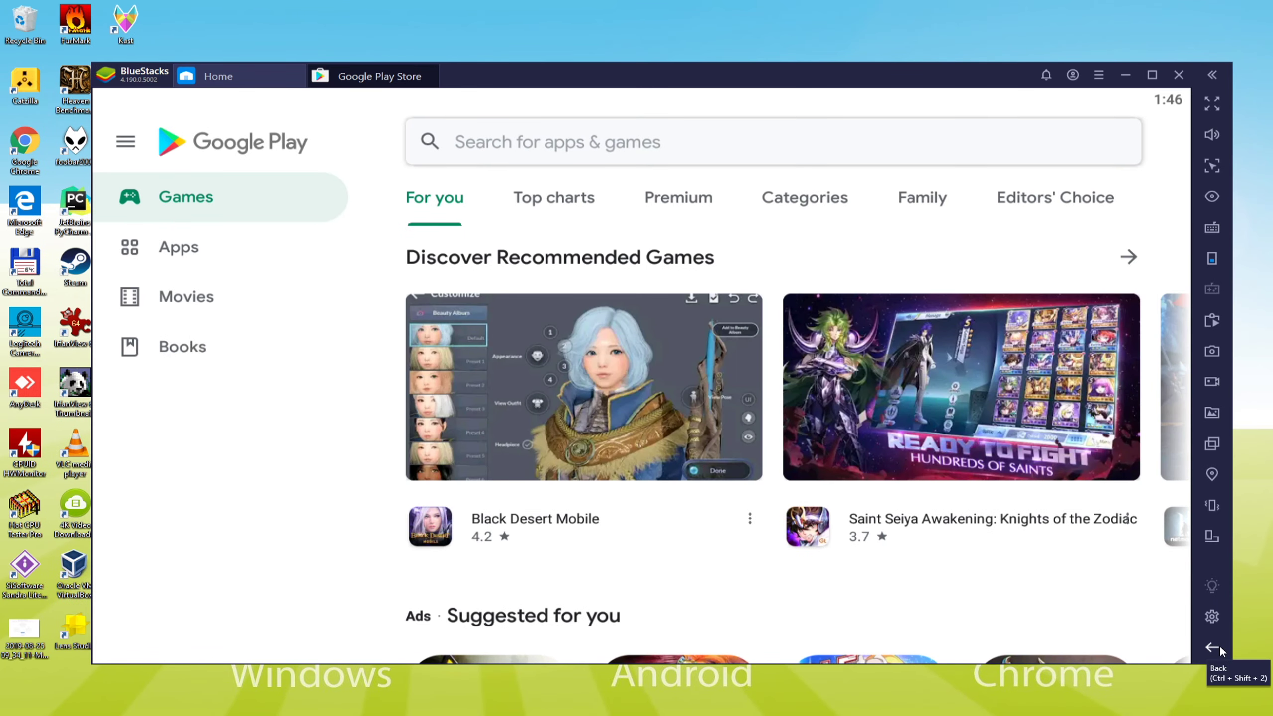
left_click(1151, 651)
Step: Install Left to Survive: Zombie Survival PvP Shooter from its Google Play page and close that page
left_click_drag(406, 73, 559, 74)
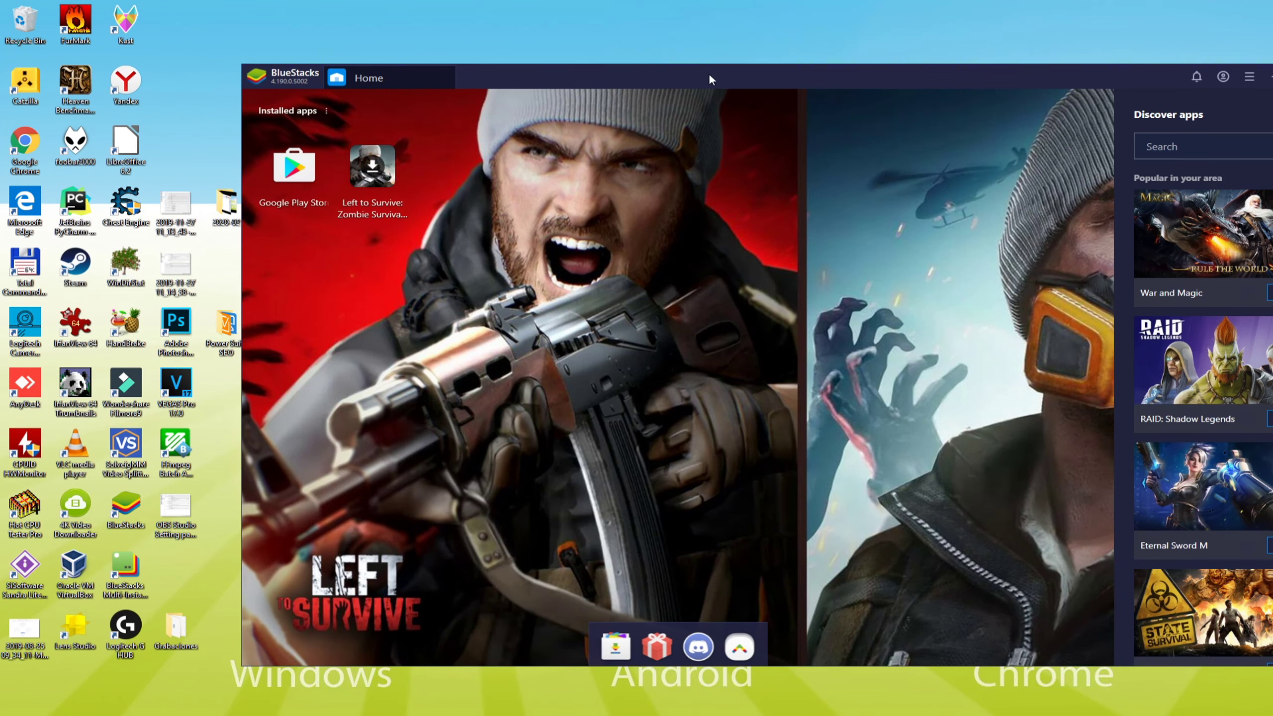
left_click_drag(708, 73, 568, 60)
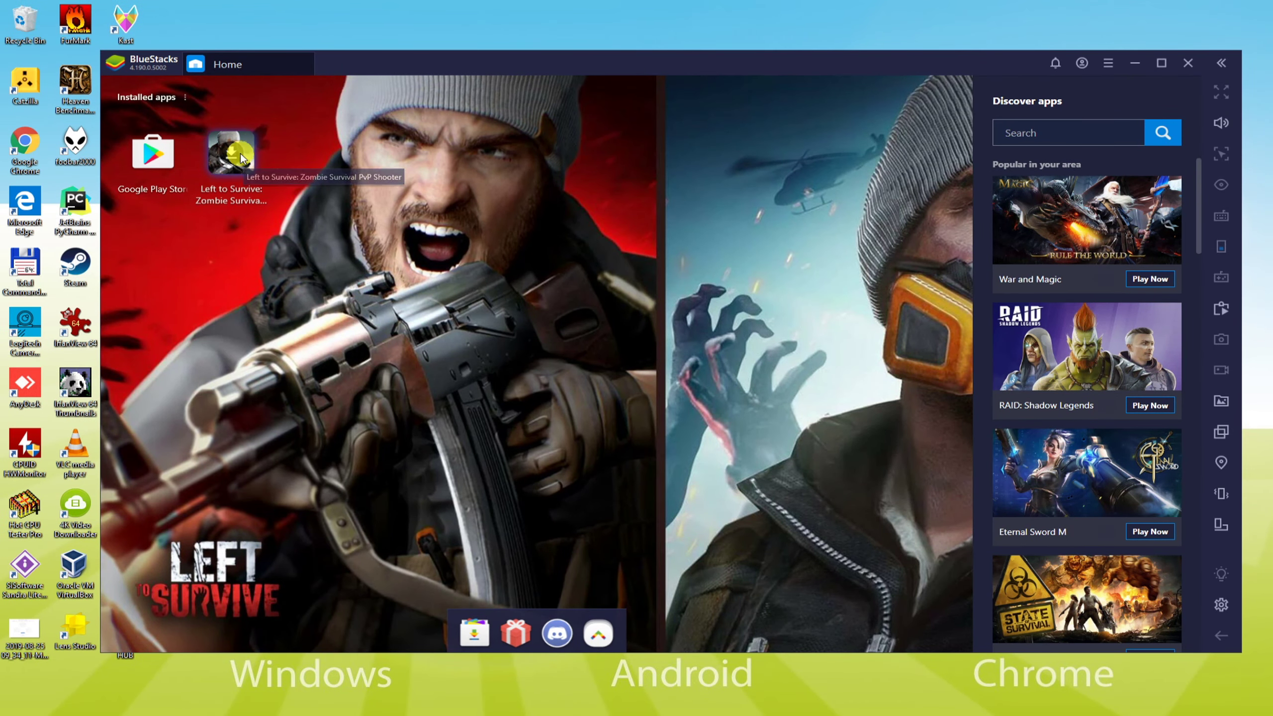
left_click(217, 181)
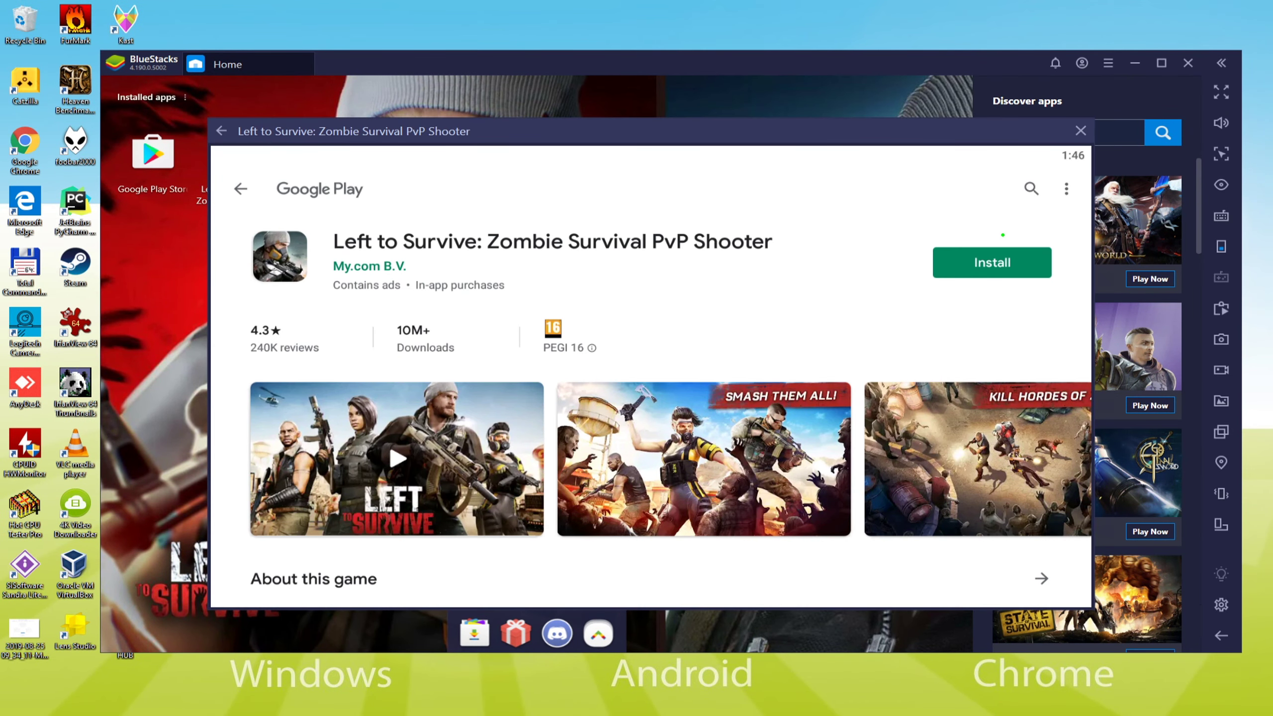
left_click(995, 268)
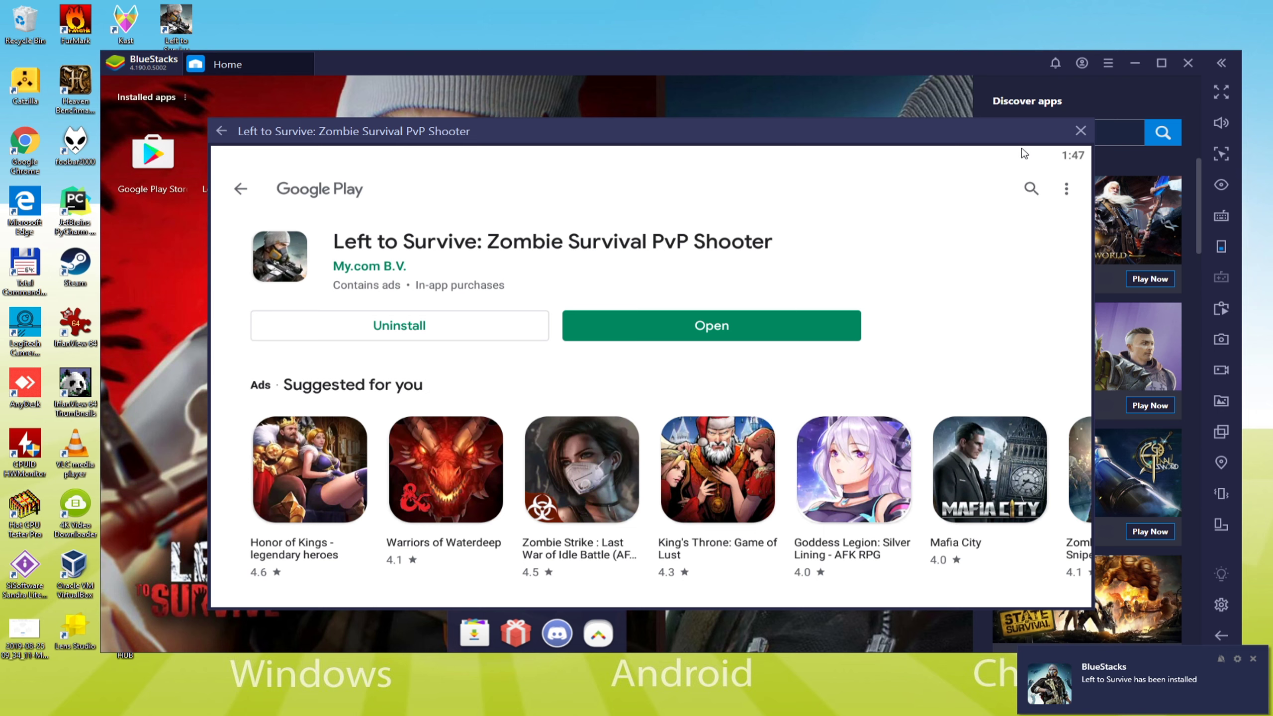
left_click(1080, 131)
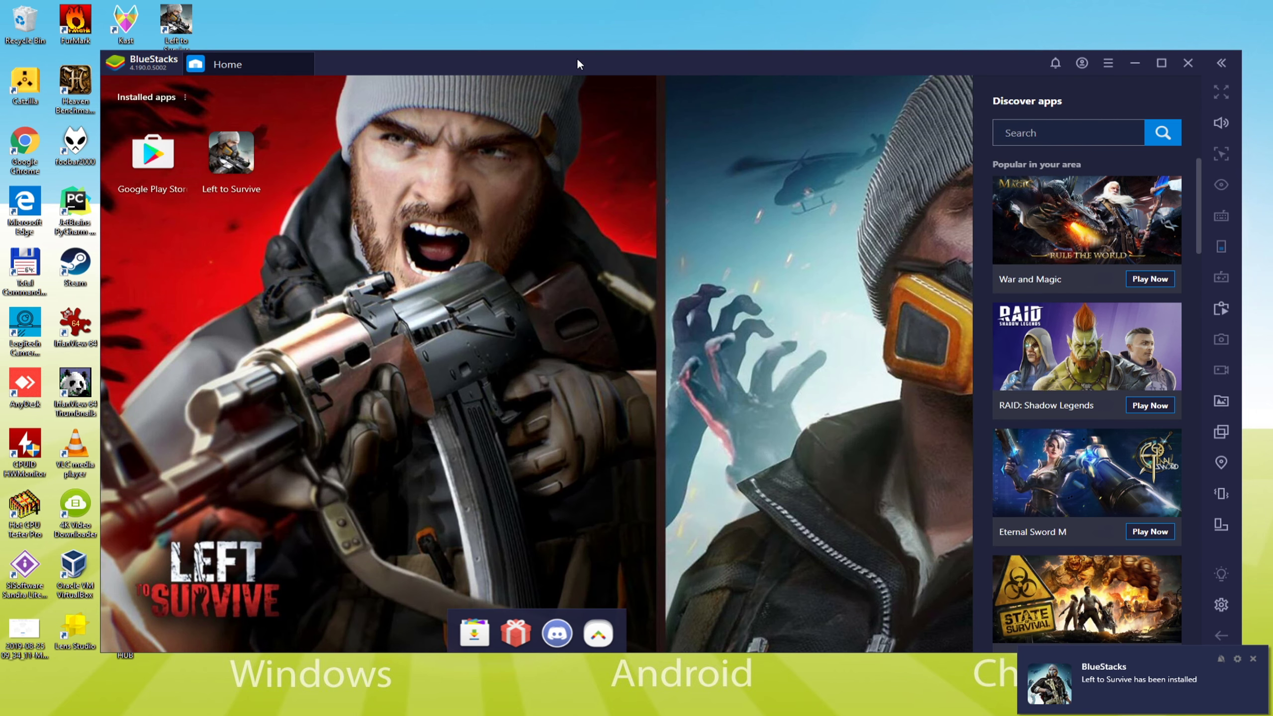
Step: Launch Left to Survive from the installed apps and dismiss its game controls guide
left_click_drag(578, 60, 711, 57)
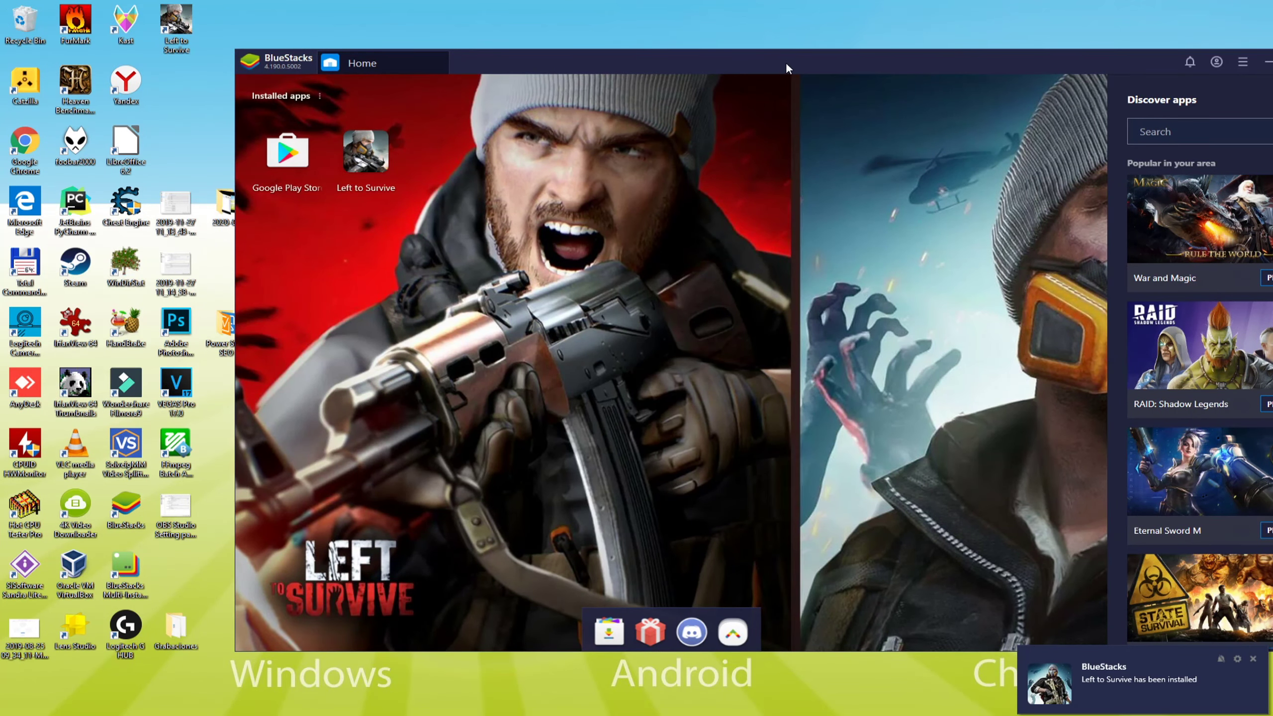
left_click_drag(785, 62, 631, 61)
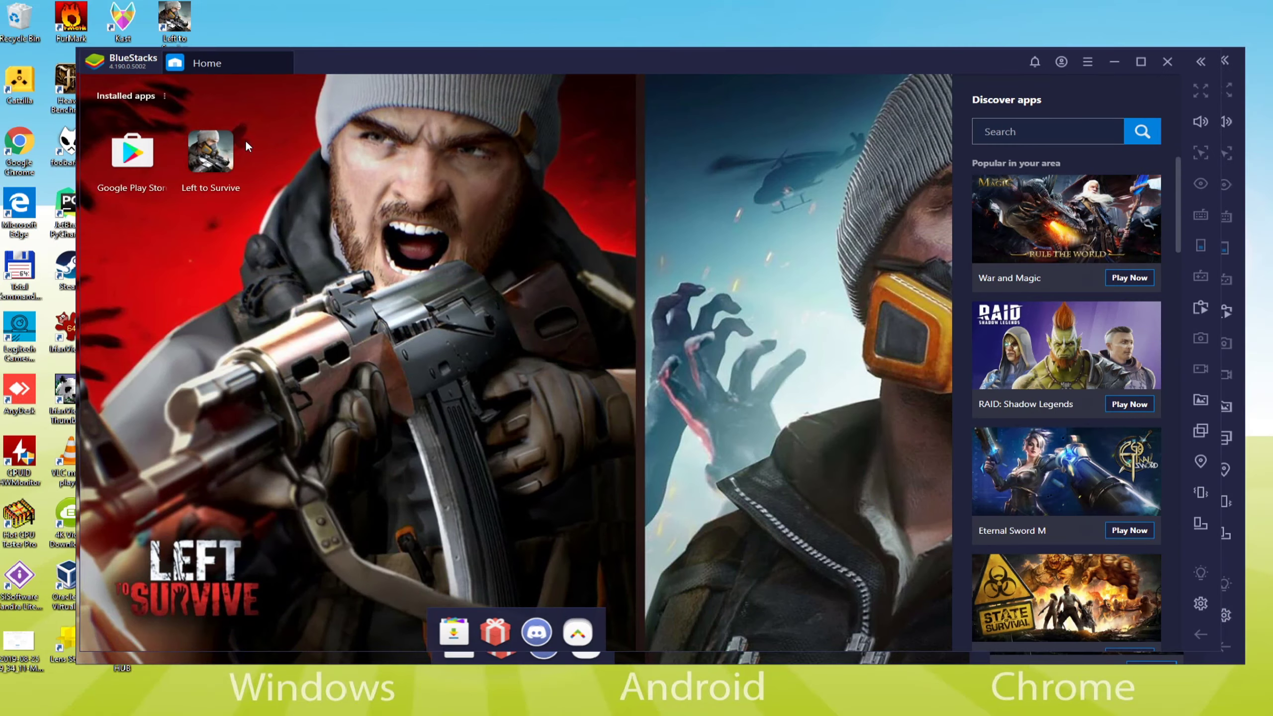
left_click(216, 162)
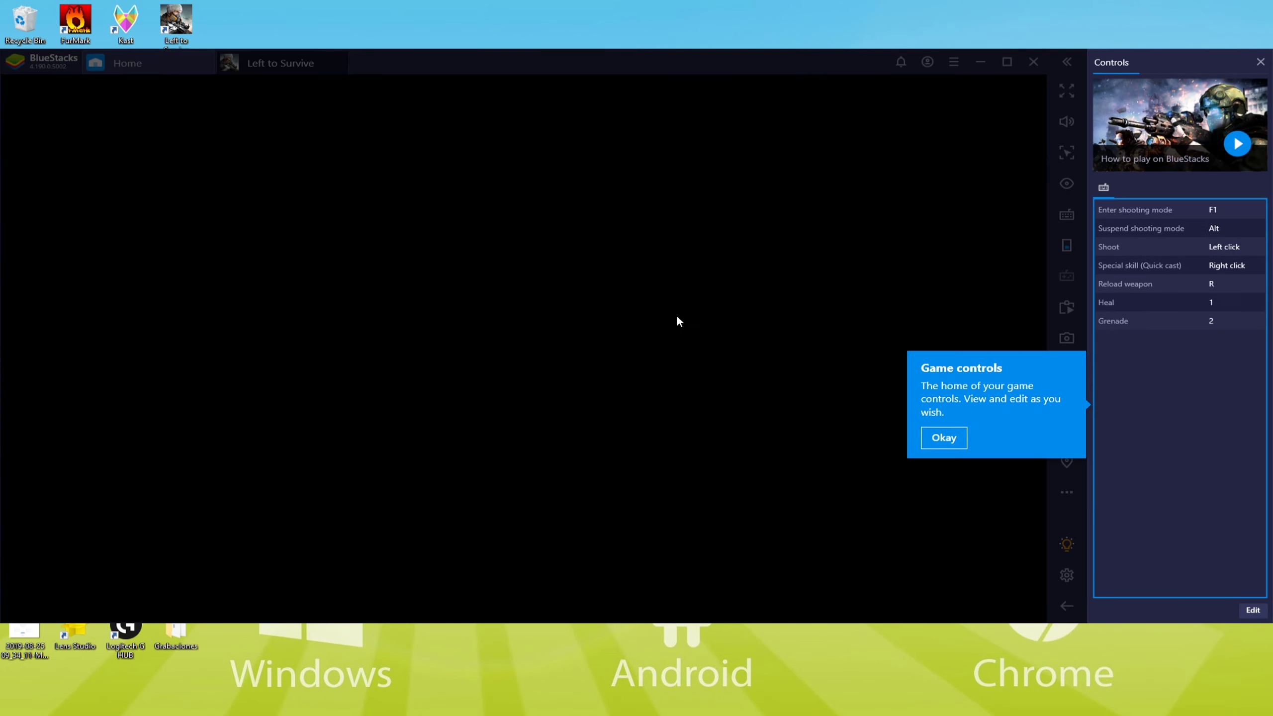
left_click(954, 438)
left_click(925, 157)
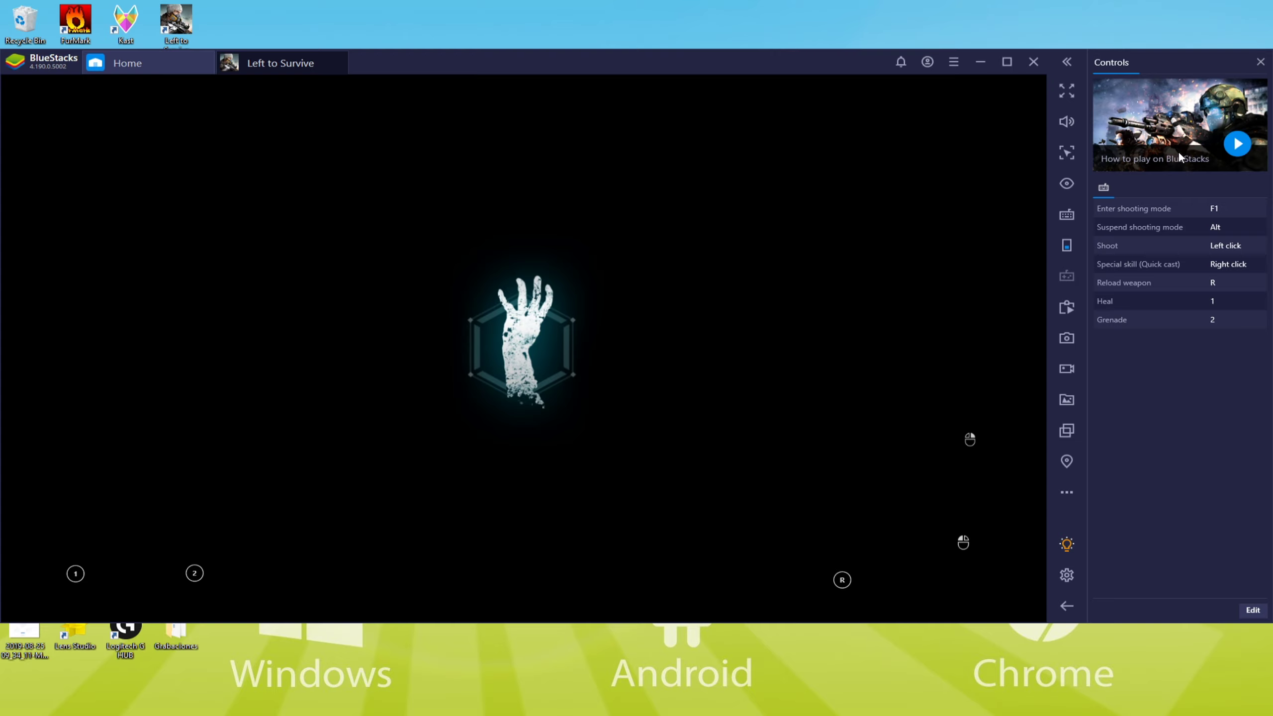
left_click(1260, 62)
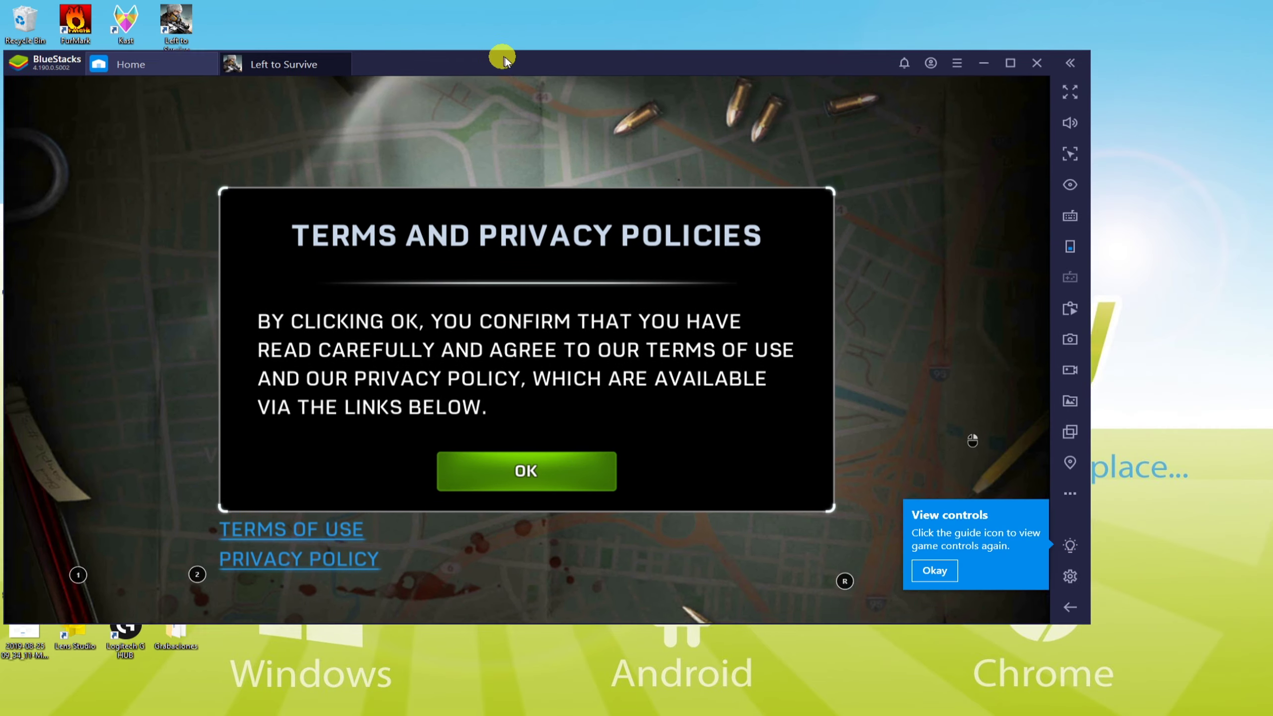
Step: Reposition the BlueStacks window on the desktop and accept the game's terms and privacy policies
left_click_drag(503, 58, 588, 43)
left_click(634, 456)
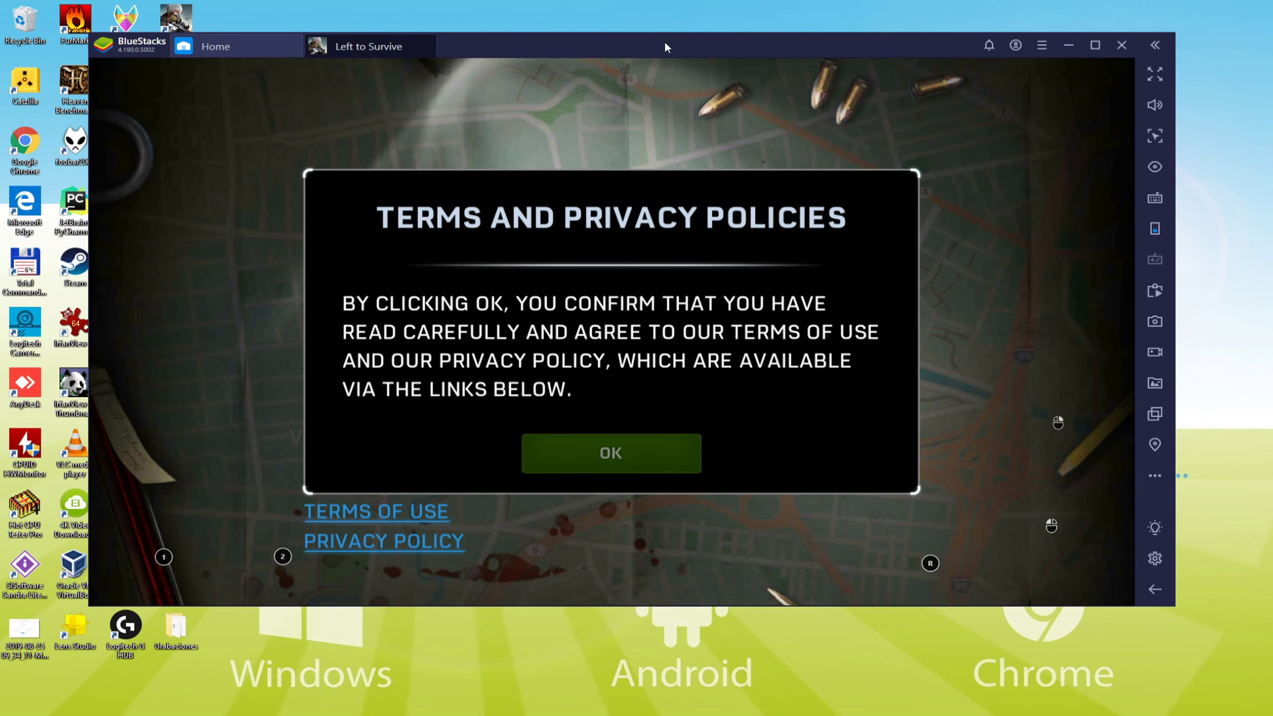
left_click_drag(665, 47, 655, 47)
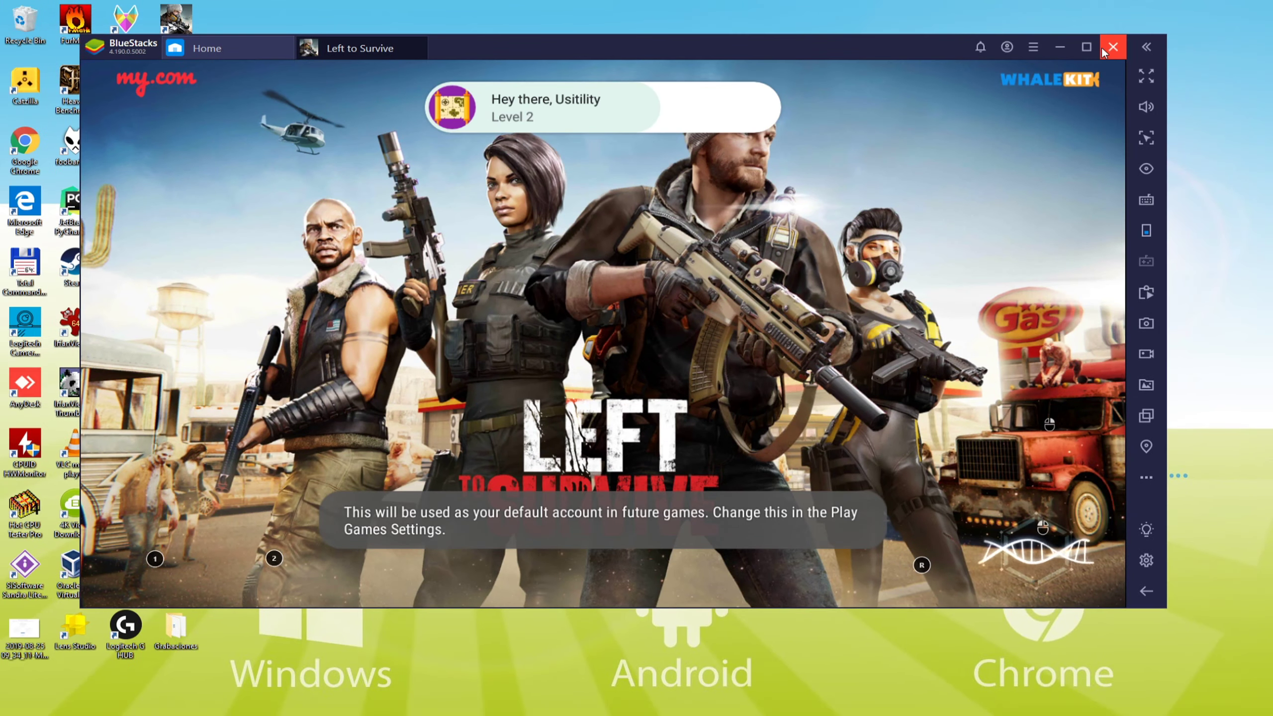
Step: Try the maximized and full-screen views of the BlueStacks window and return it to its windowed size
left_click(1086, 48)
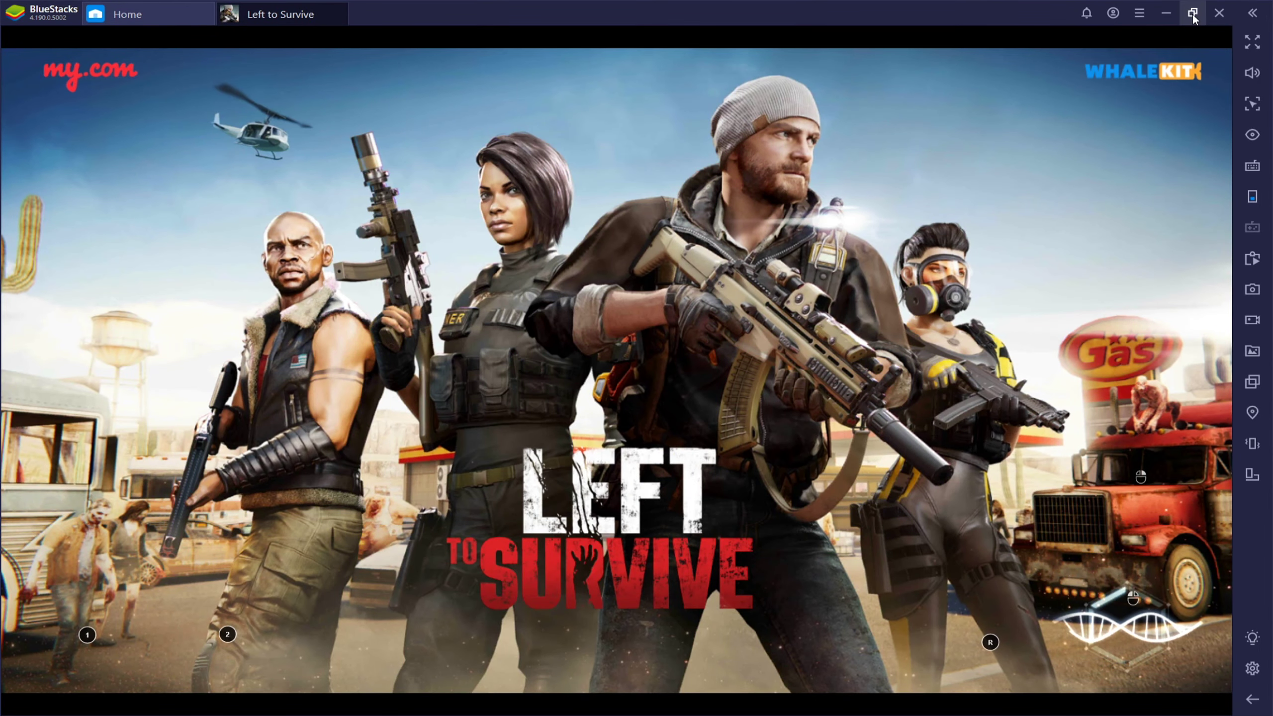
left_click(1193, 14)
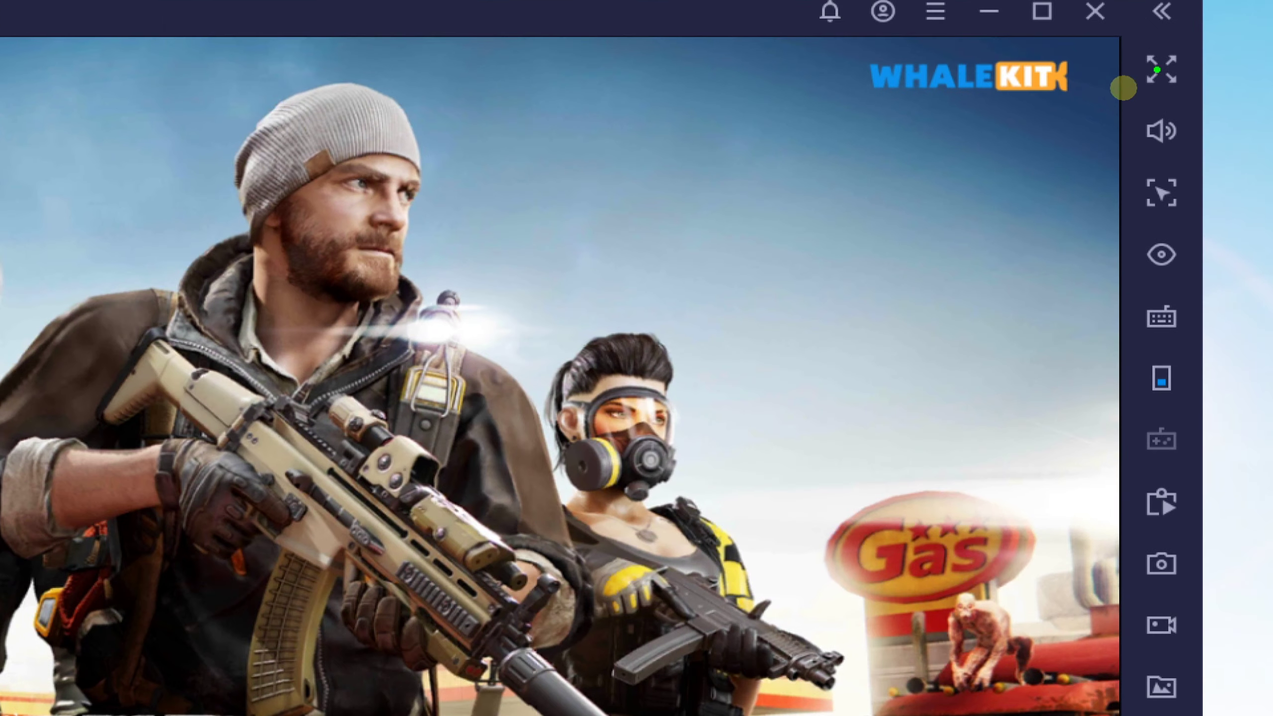
left_click(1136, 63)
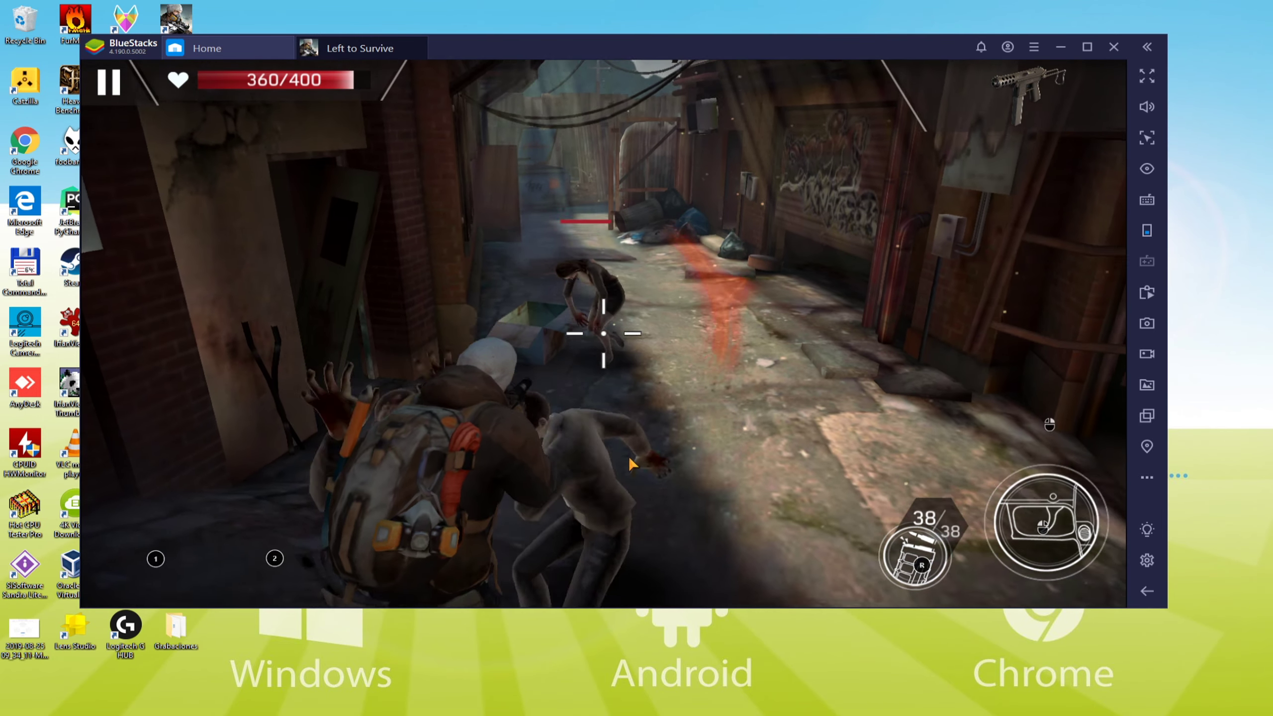
Step: Aim at the attacking zombies in the alley and shoot them with the submachine gun
mouse_move(628, 455)
left_mouse_down()
mouse_move(667, 515)
mouse_move(606, 358)
mouse_move(614, 441)
mouse_move(605, 417)
left_mouse_up()
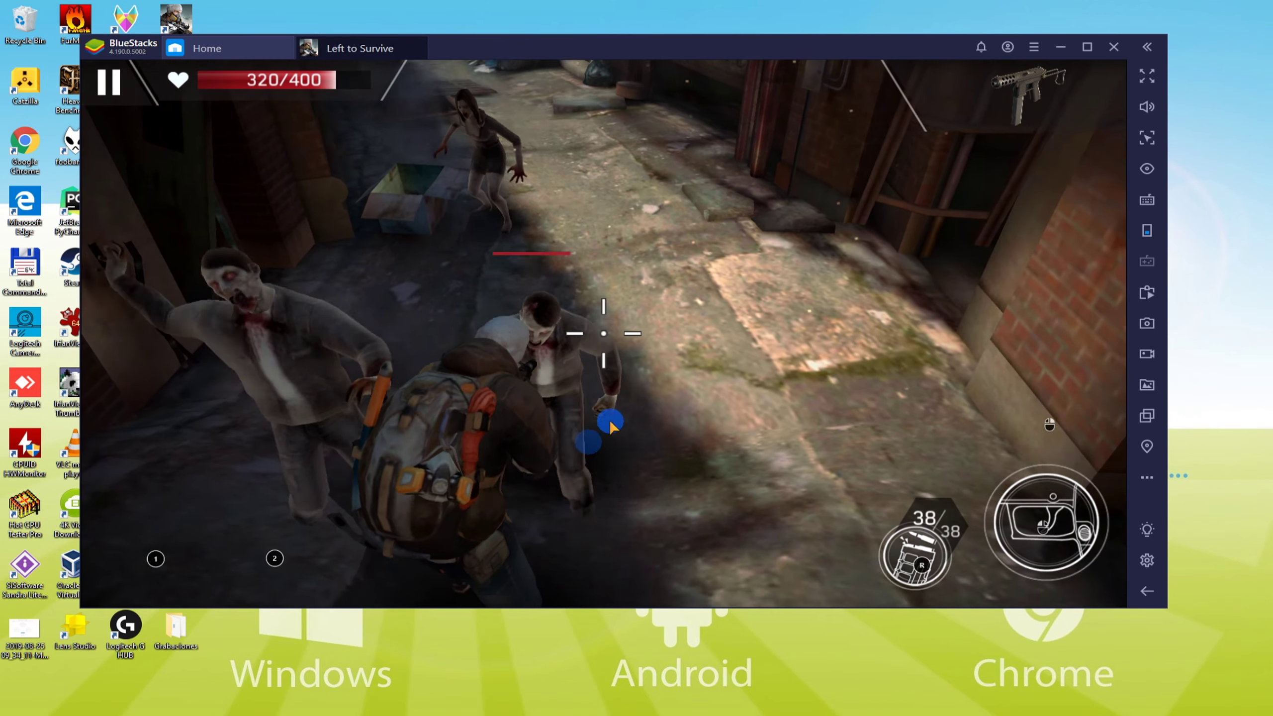
left_click(1041, 525)
left_click(1033, 525)
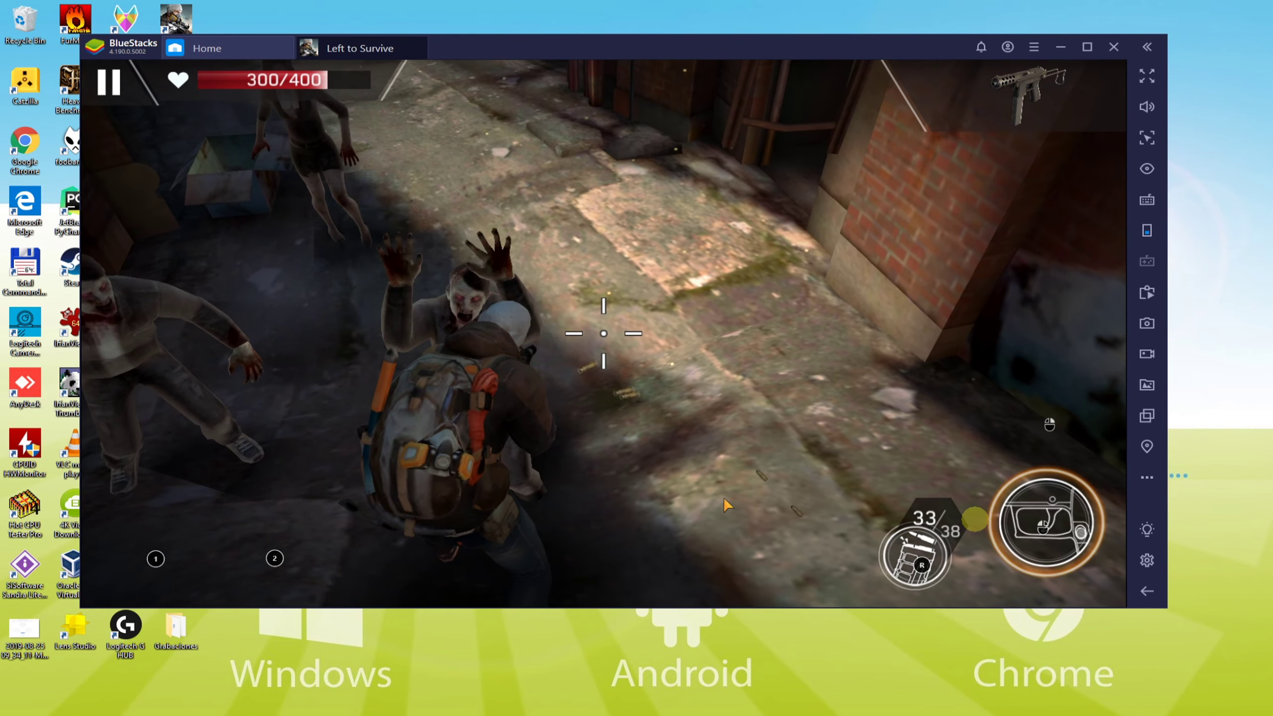
mouse_move(724, 497)
left_mouse_down()
mouse_move(347, 355)
mouse_move(563, 336)
mouse_move(509, 343)
mouse_move(511, 332)
mouse_move(638, 360)
left_mouse_up()
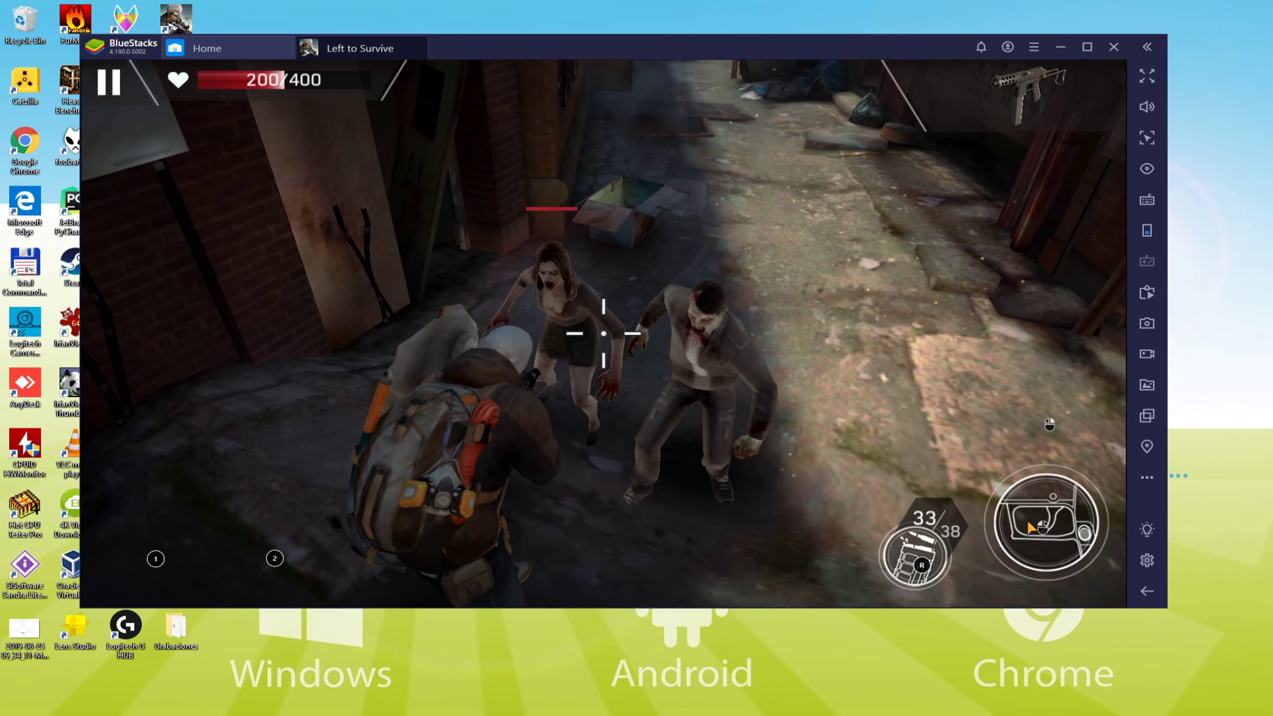
left_click(1000, 538)
left_click_drag(1000, 538, 208, 435)
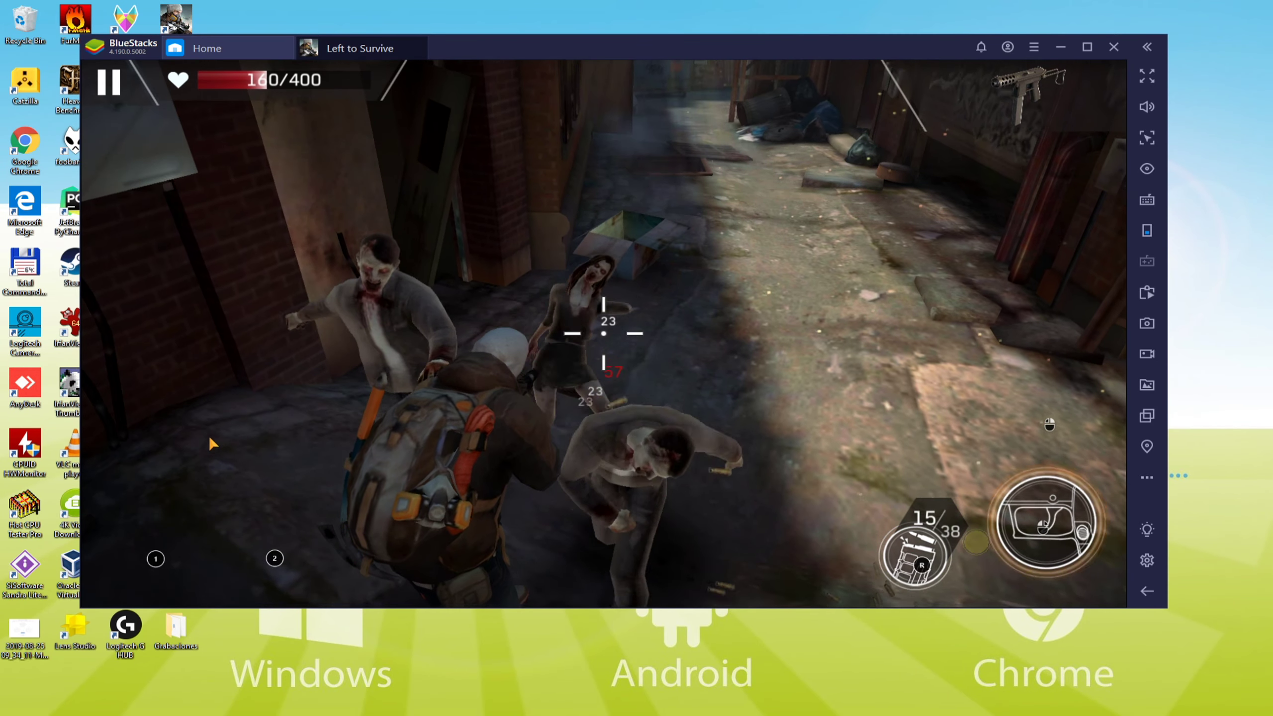
mouse_move(364, 445)
left_mouse_down()
mouse_move(601, 397)
mouse_move(645, 413)
mouse_move(625, 432)
left_mouse_up()
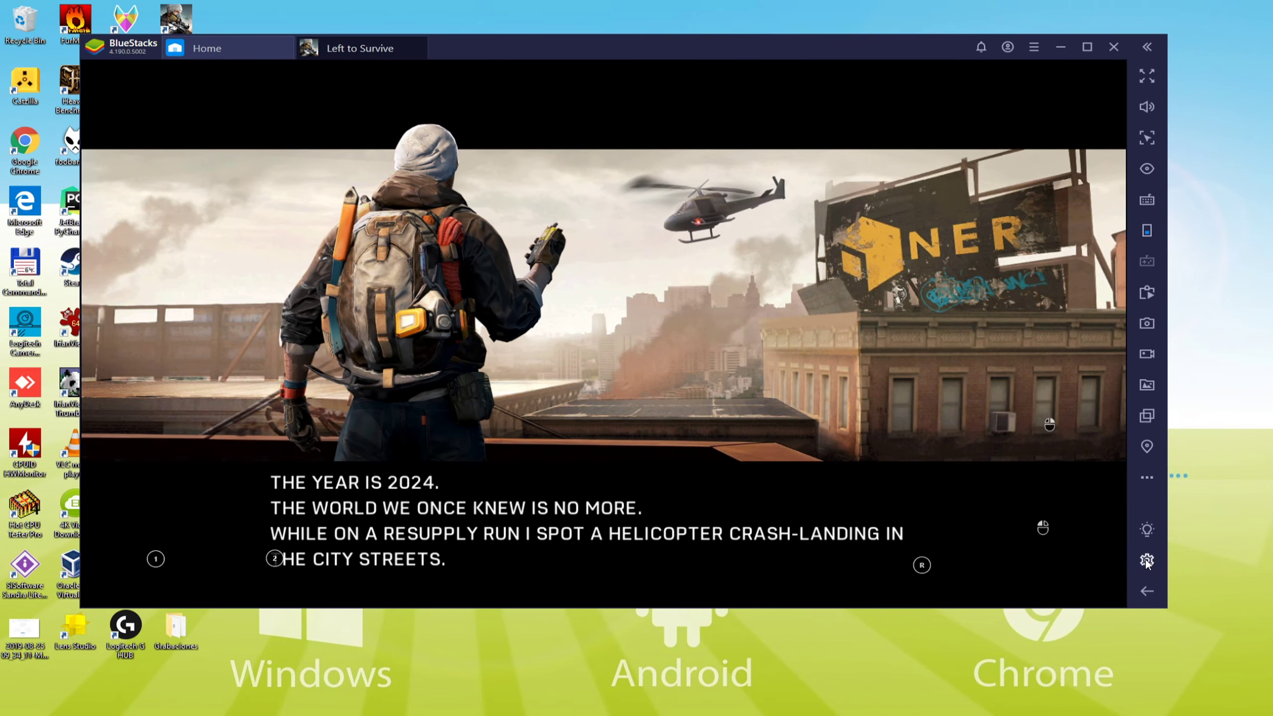
Step: Examine the display resolution and language options in the BlueStacks settings and close them without changes
left_click(1165, 570)
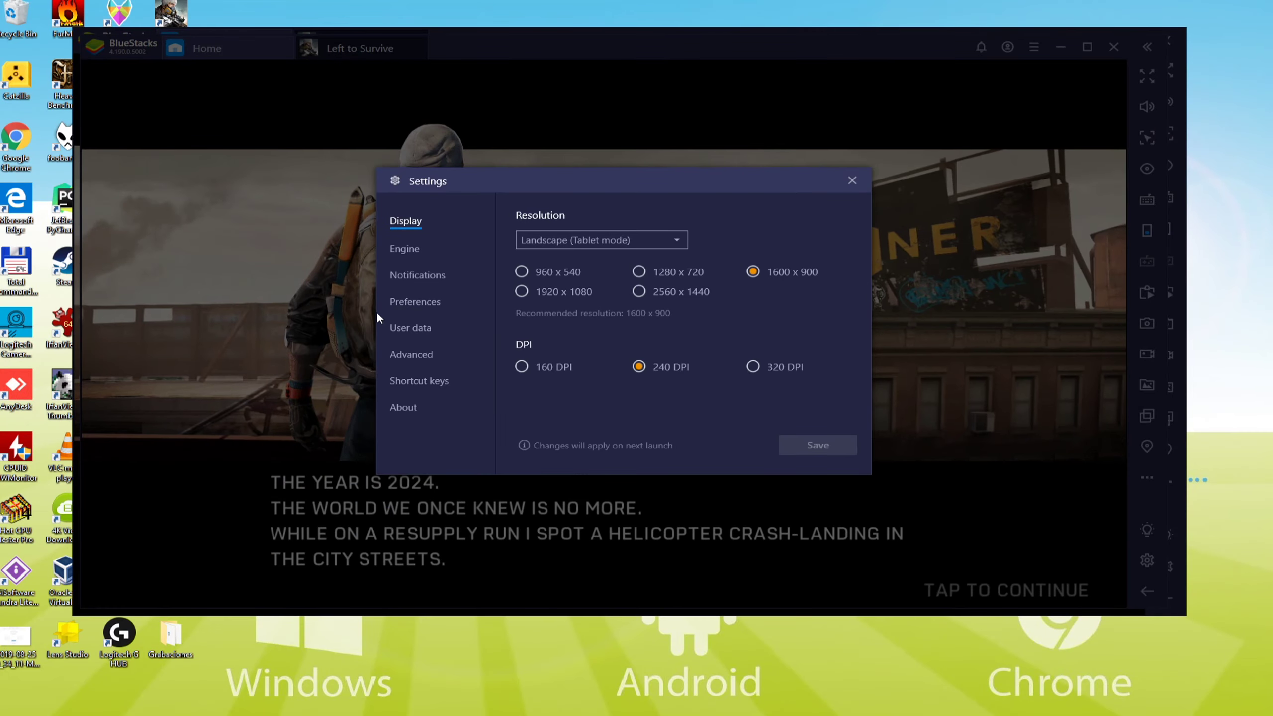
left_click(436, 291)
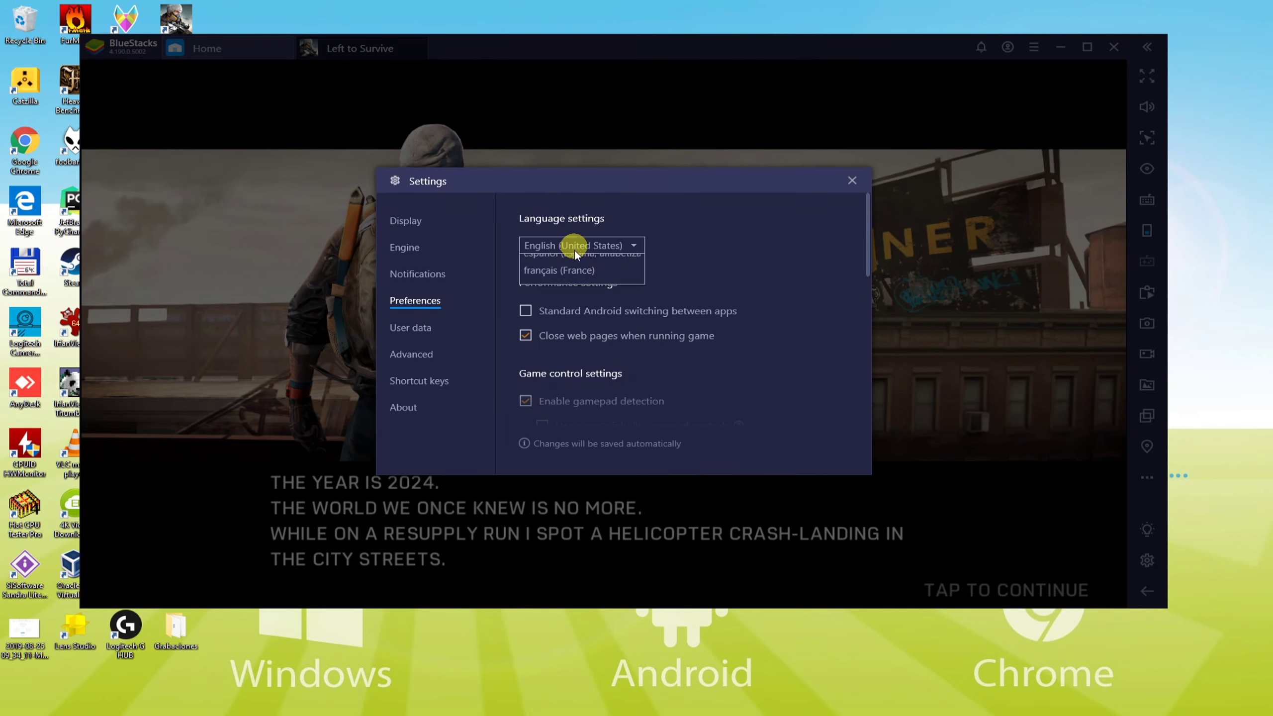
left_click(853, 182)
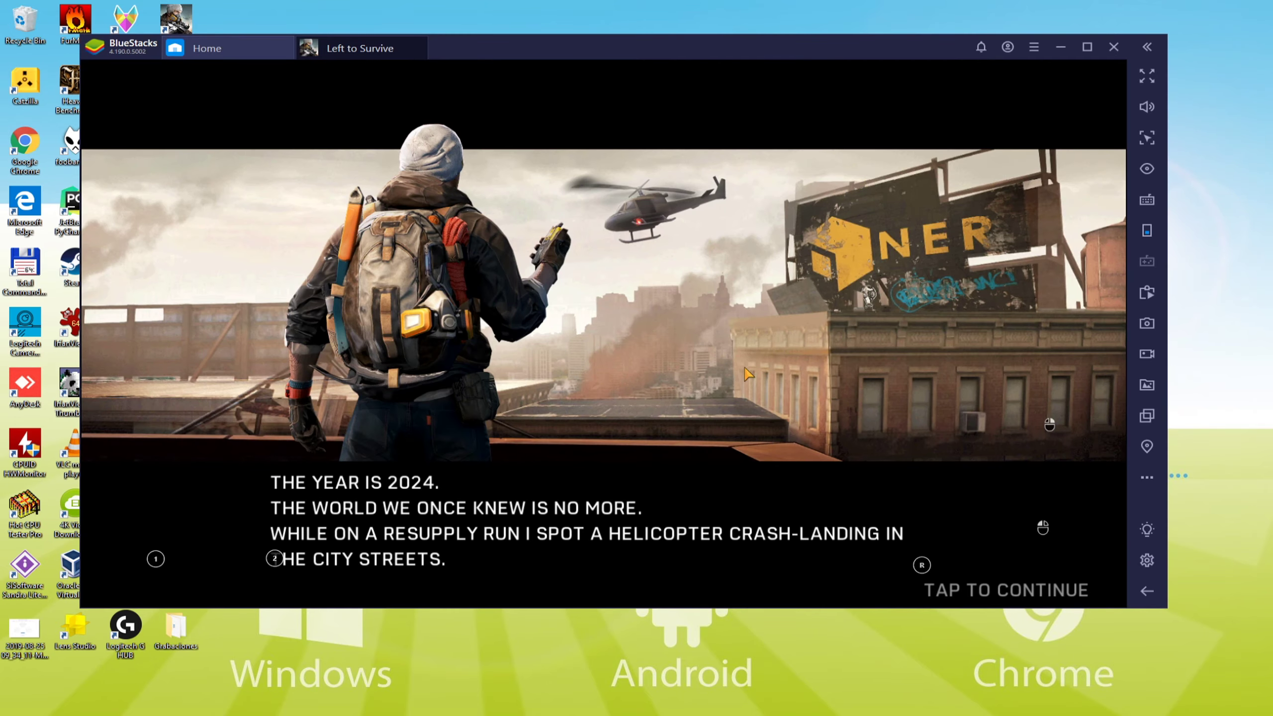
Step: Advance through the Left to Survive introductory story scenes about the helicopter crash
left_click(744, 367)
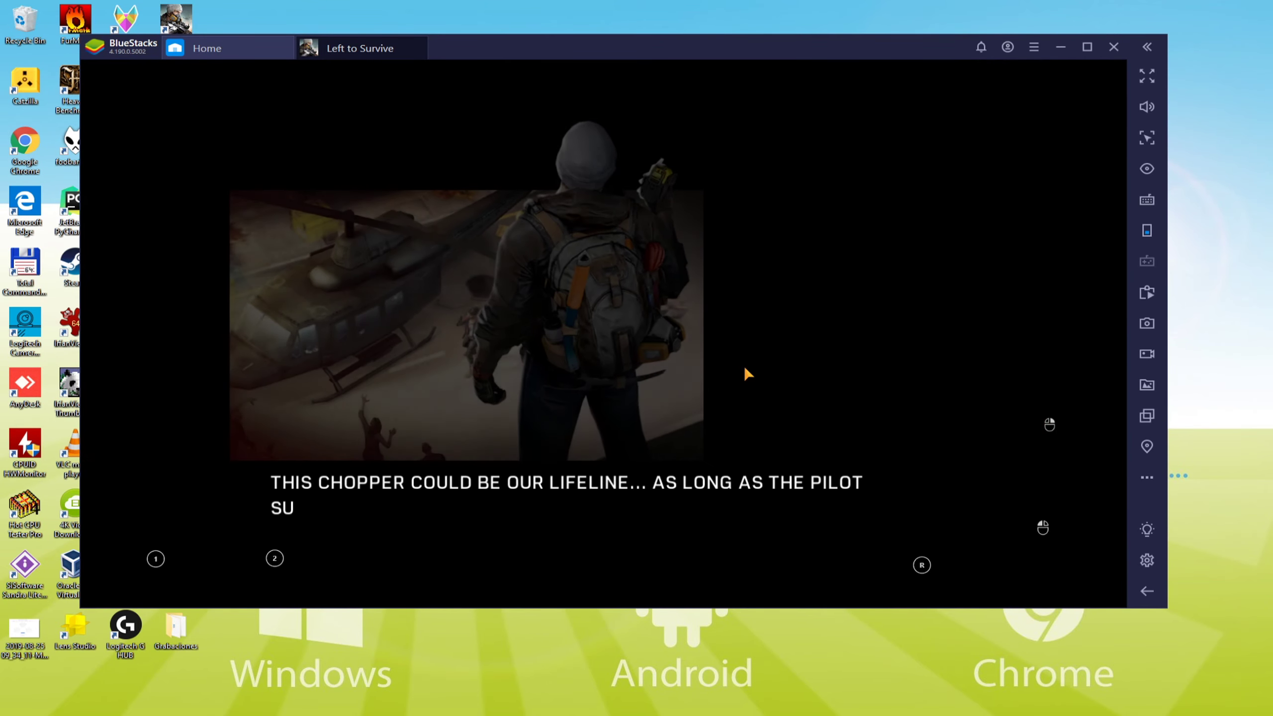
left_click_drag(743, 366, 810, 364)
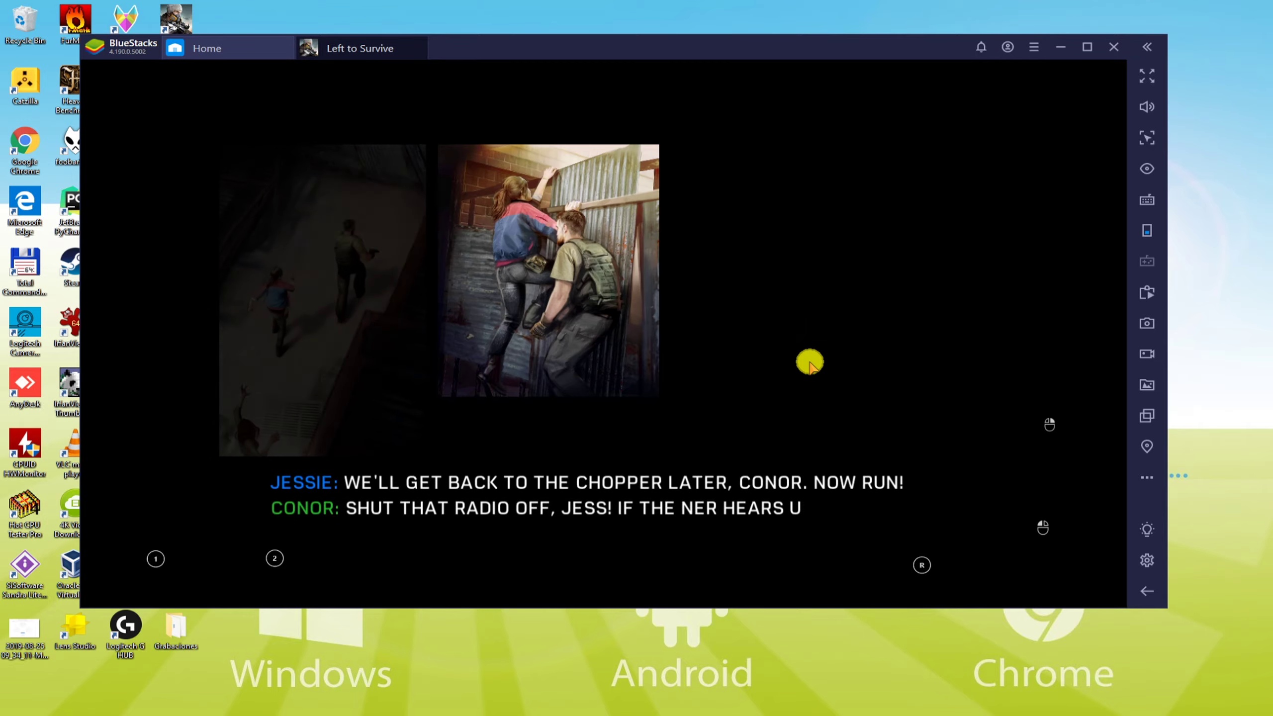
left_click(809, 362)
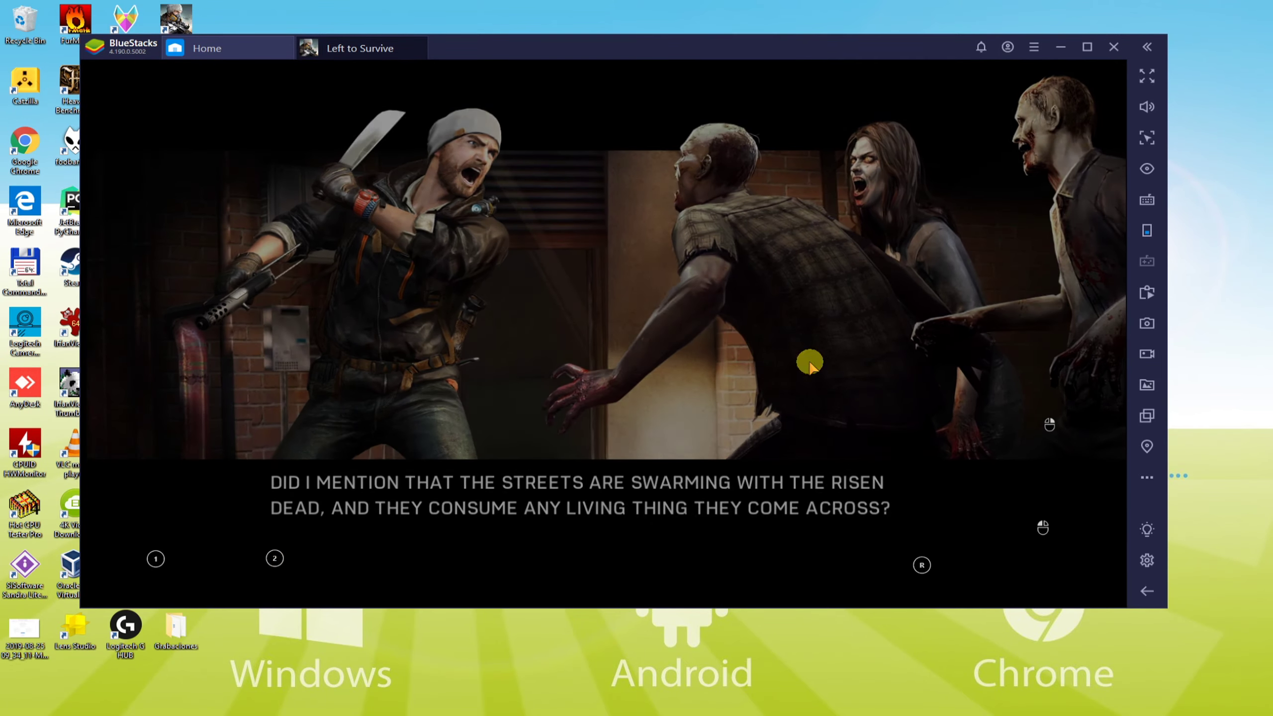